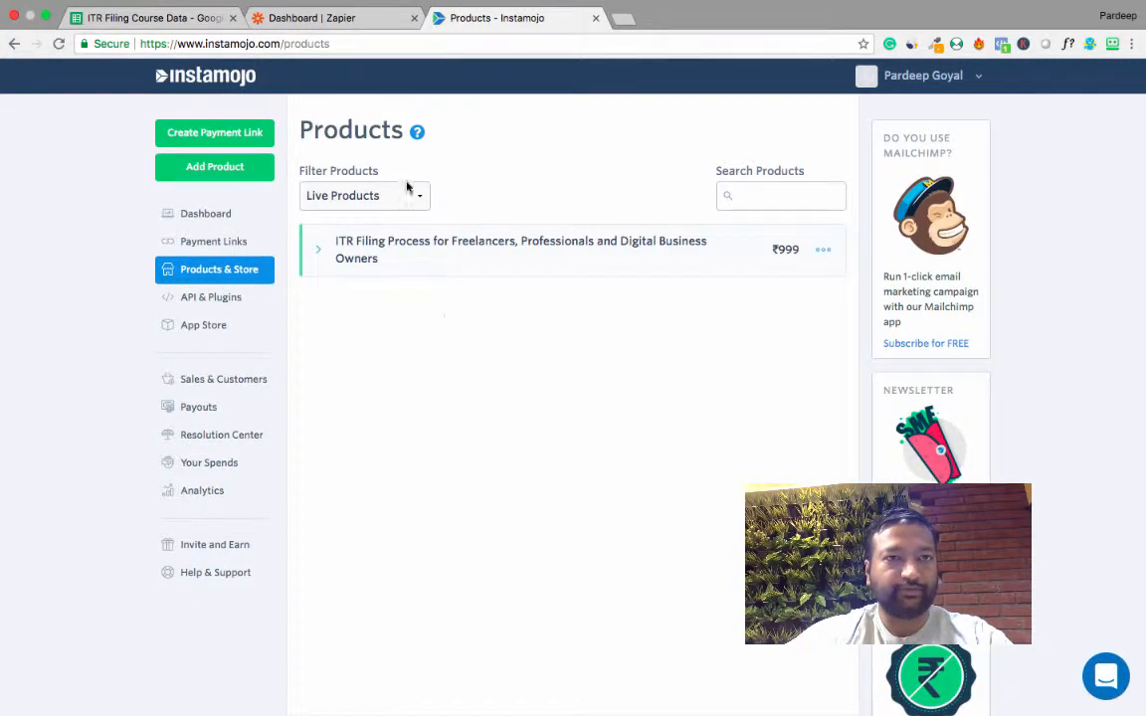
Look over the Zapier dashboard, the Instamojo products page and the ITR Filing Course Data spreadsheet's column headers.
click(320, 20)
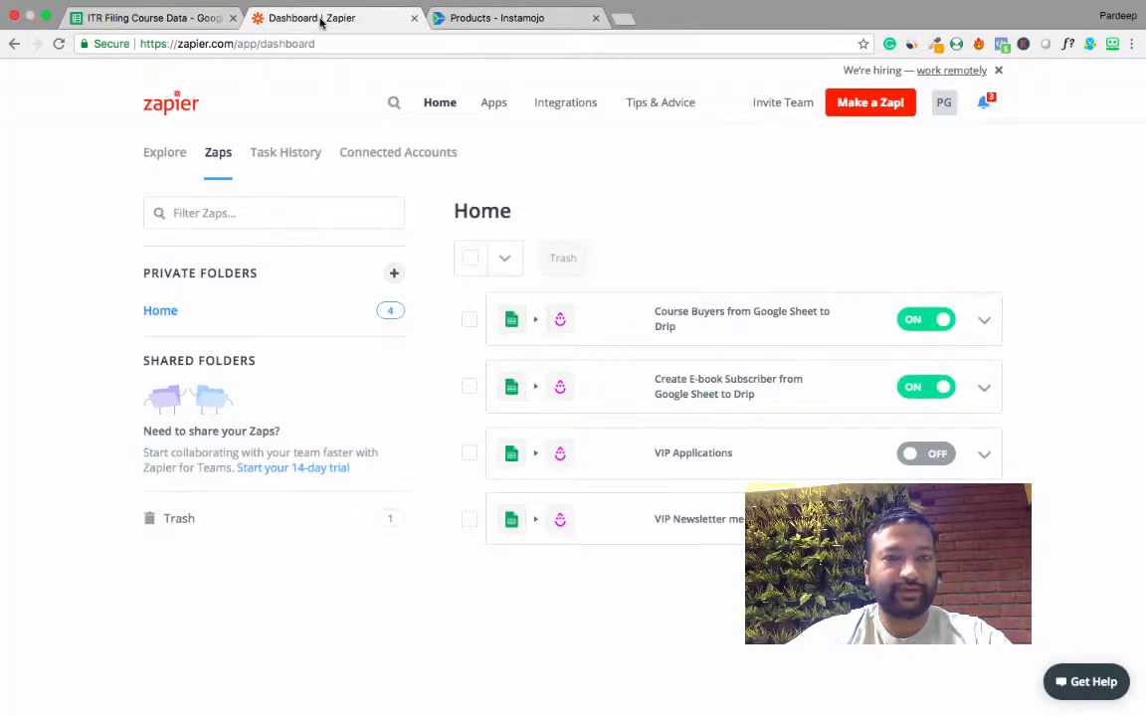
click(434, 22)
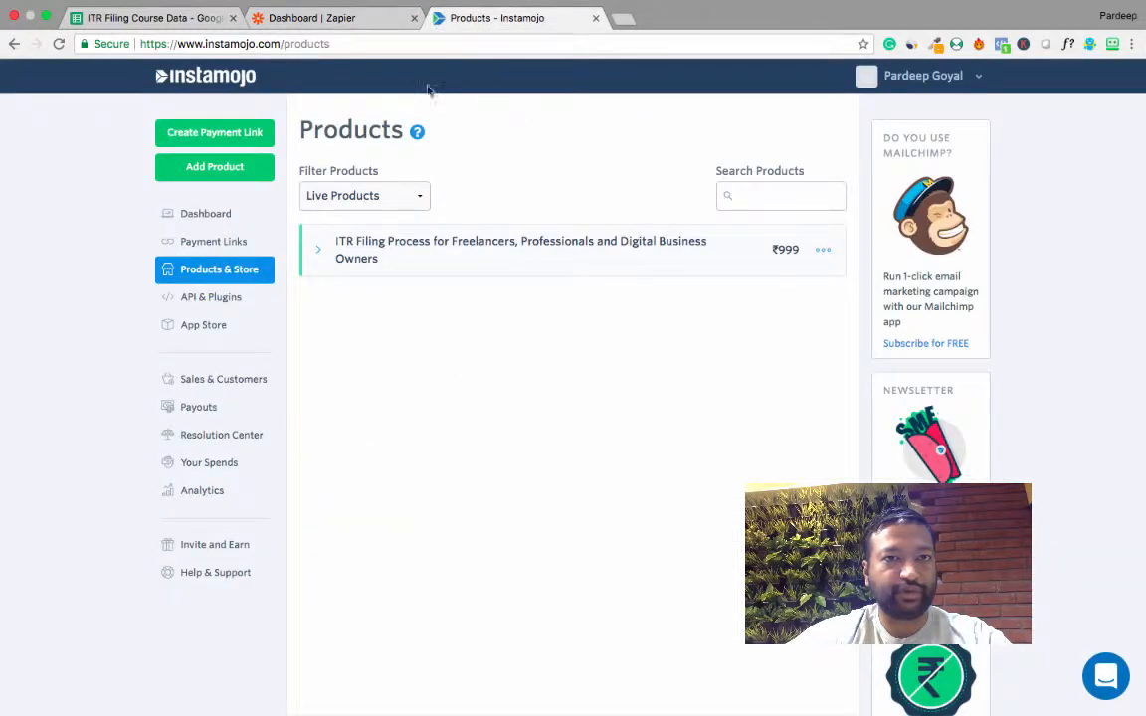
click(133, 22)
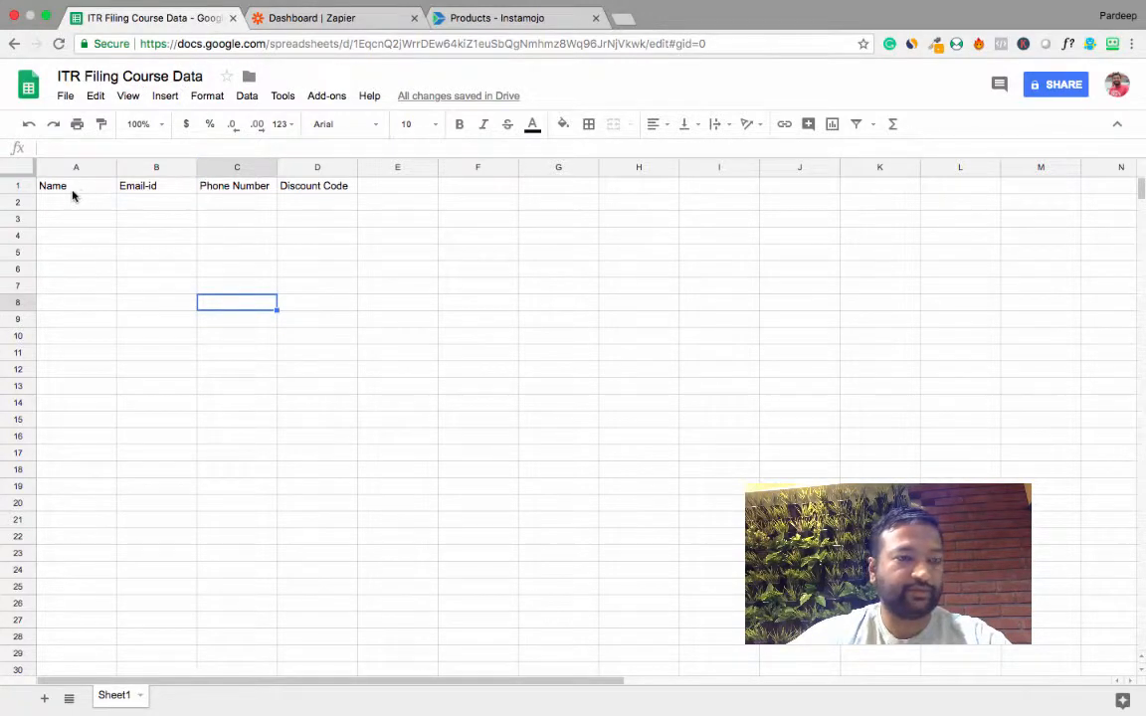
click(488, 20)
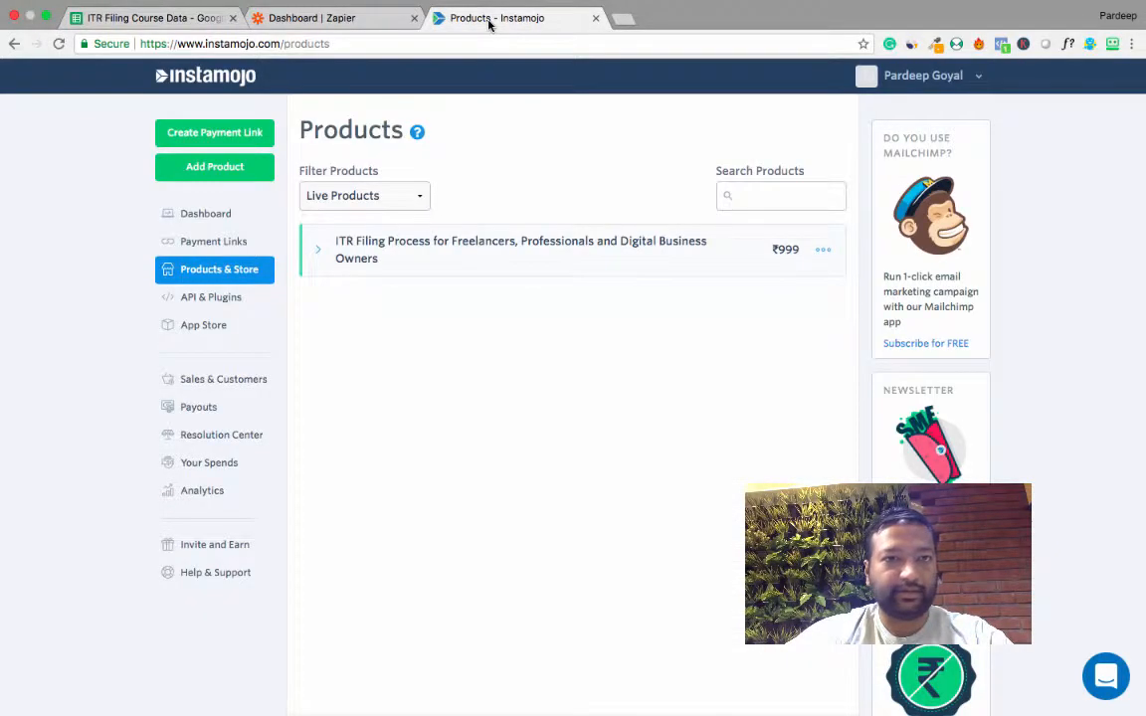
Switch to Zapier and create a new zap with Webhooks as its trigger app.
click(318, 20)
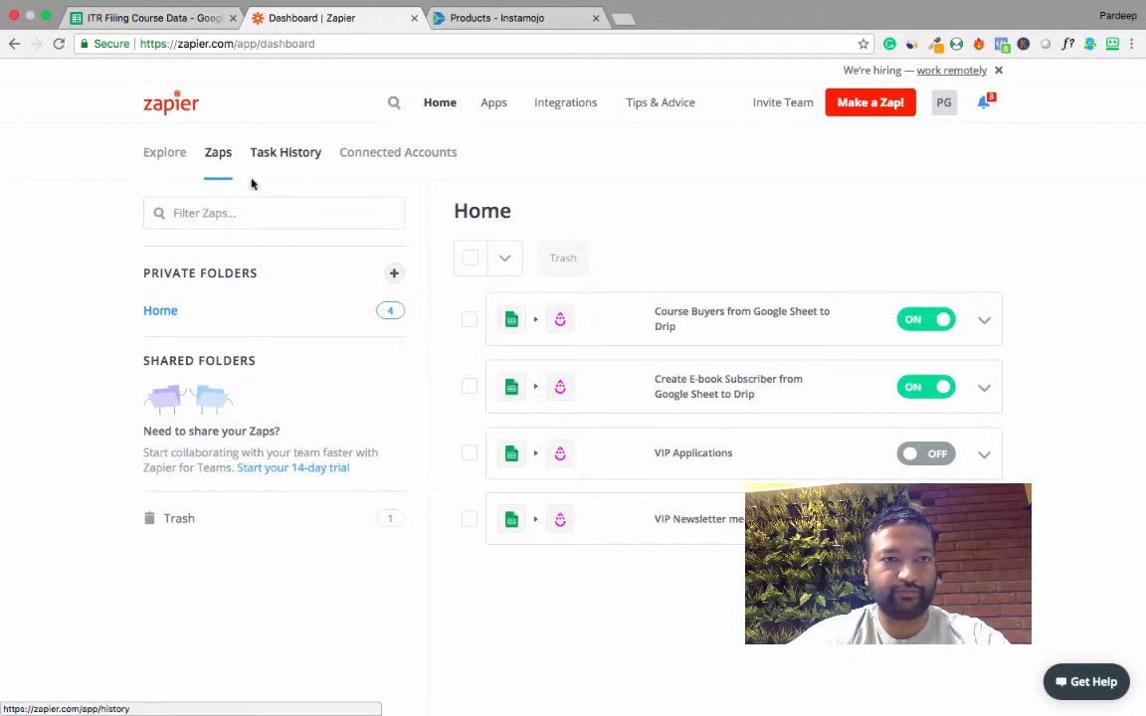
click(867, 114)
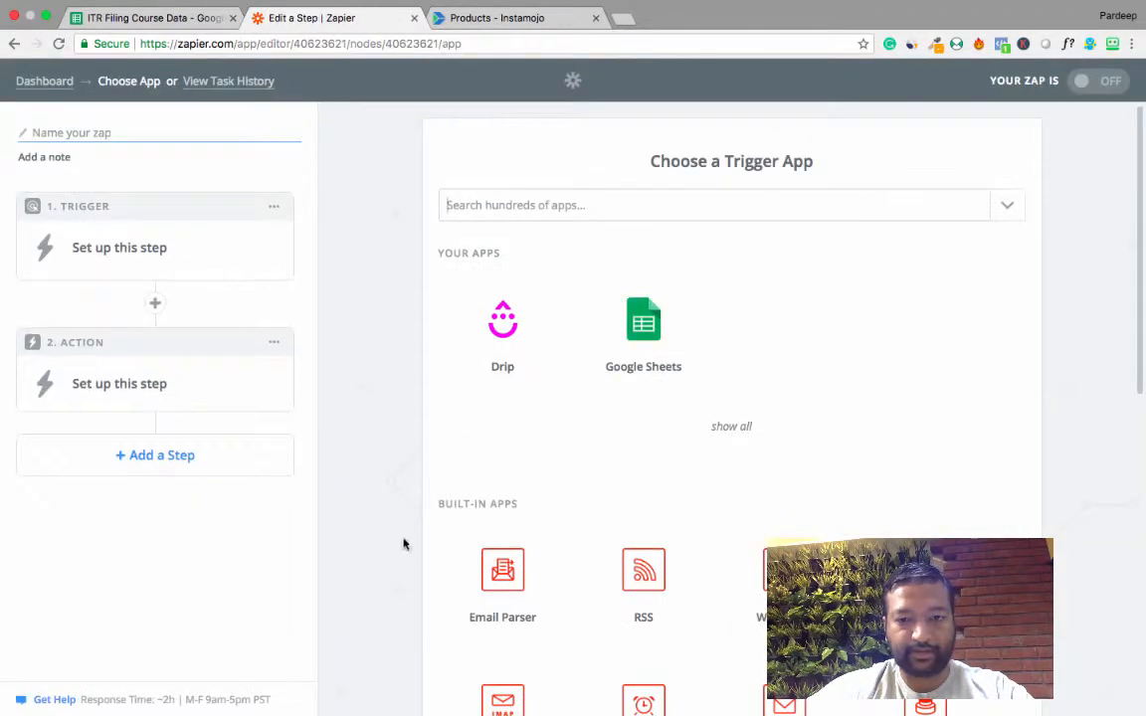
scroll(403, 550, down, 2)
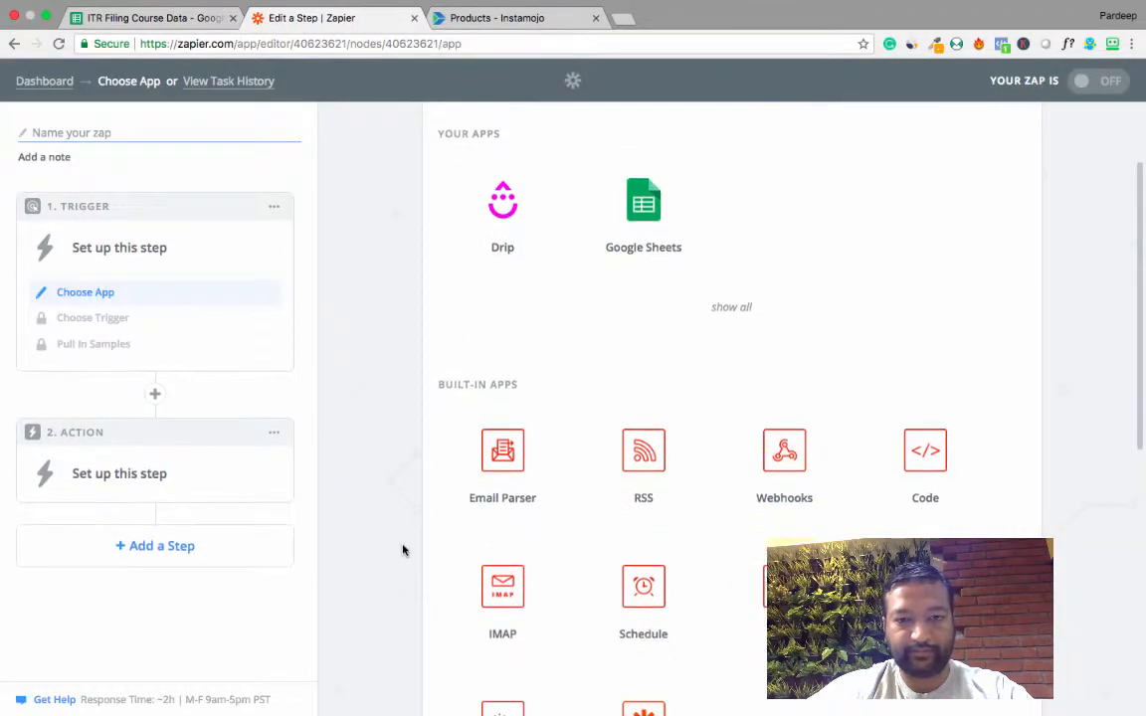
click(785, 472)
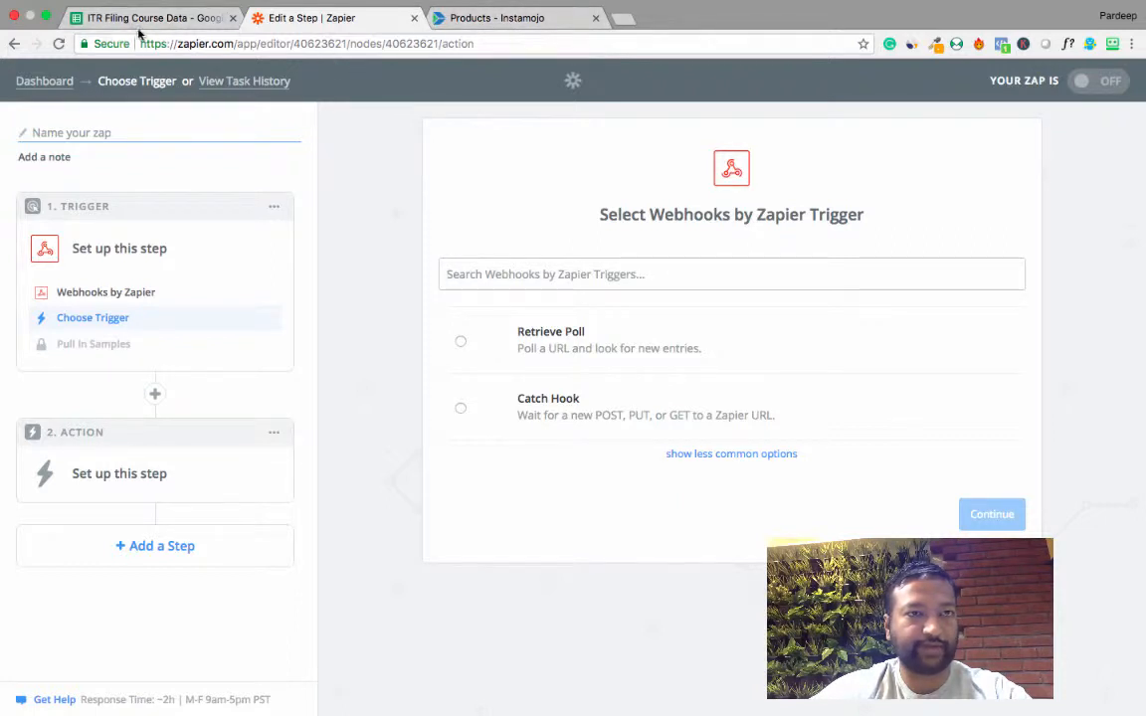
Set the webhook trigger to Catch Hook and continue with the optional child key left blank.
click(497, 19)
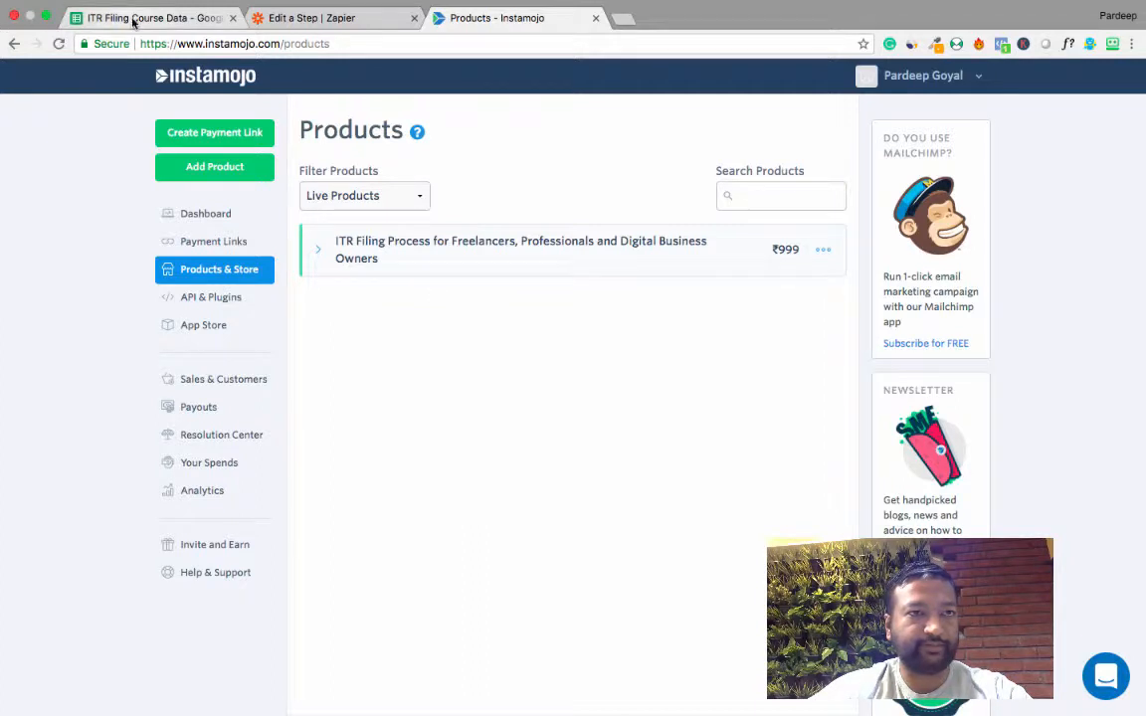
click(332, 20)
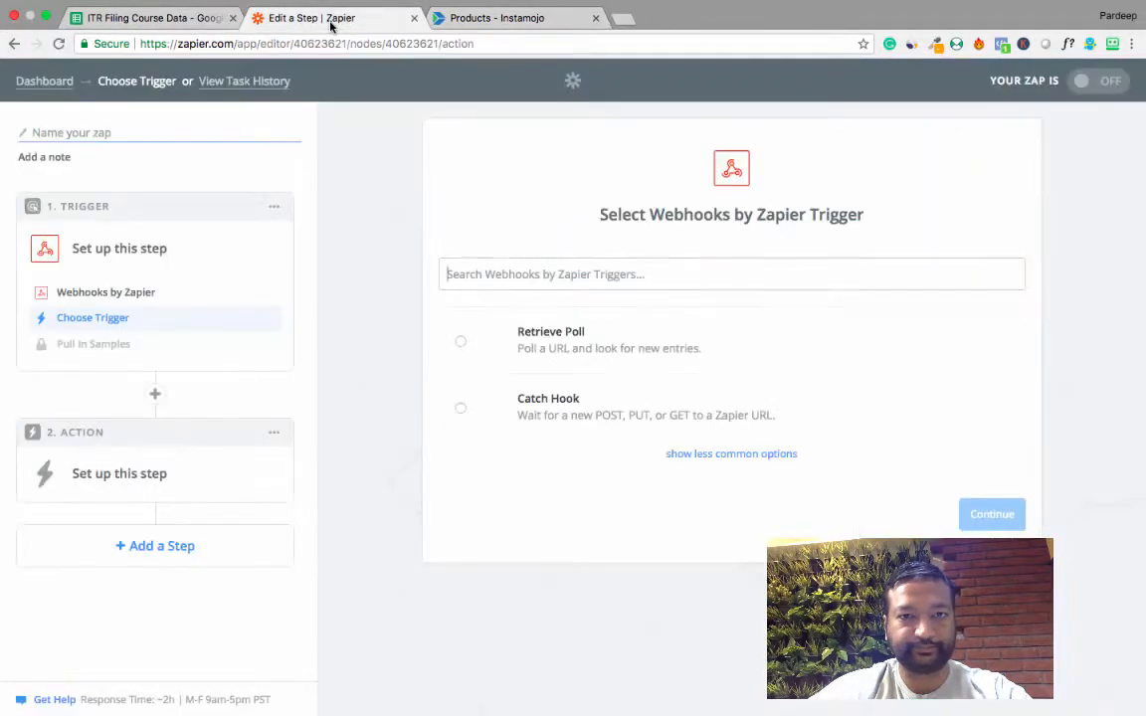
click(556, 410)
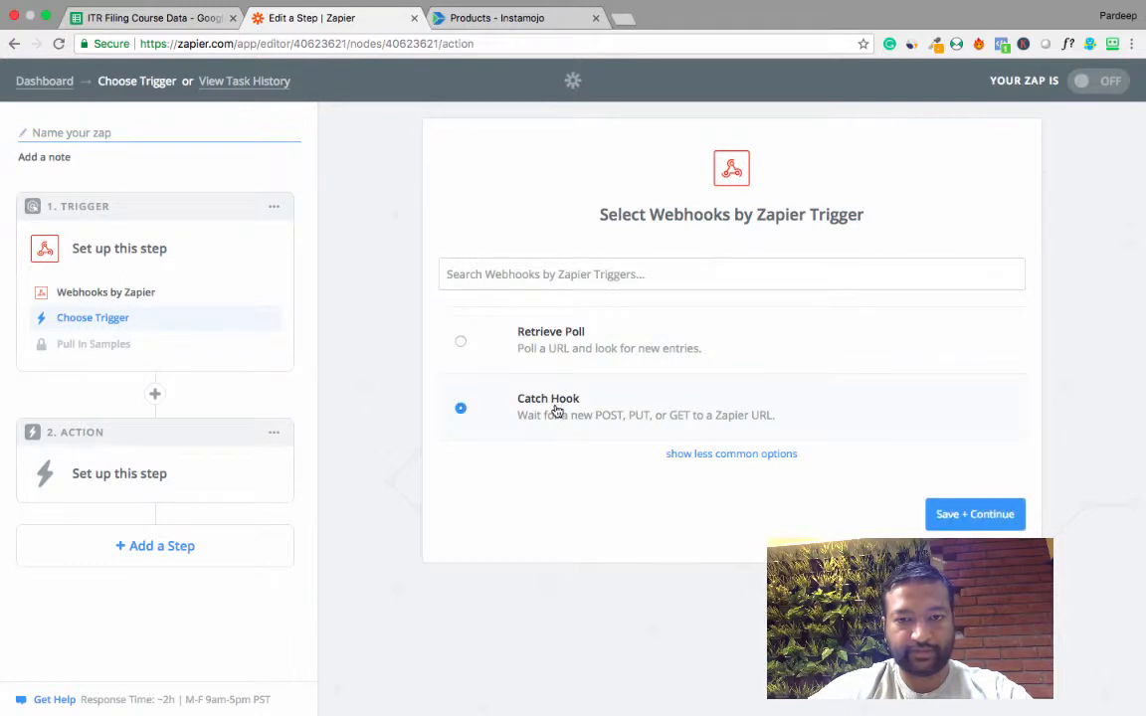
click(974, 515)
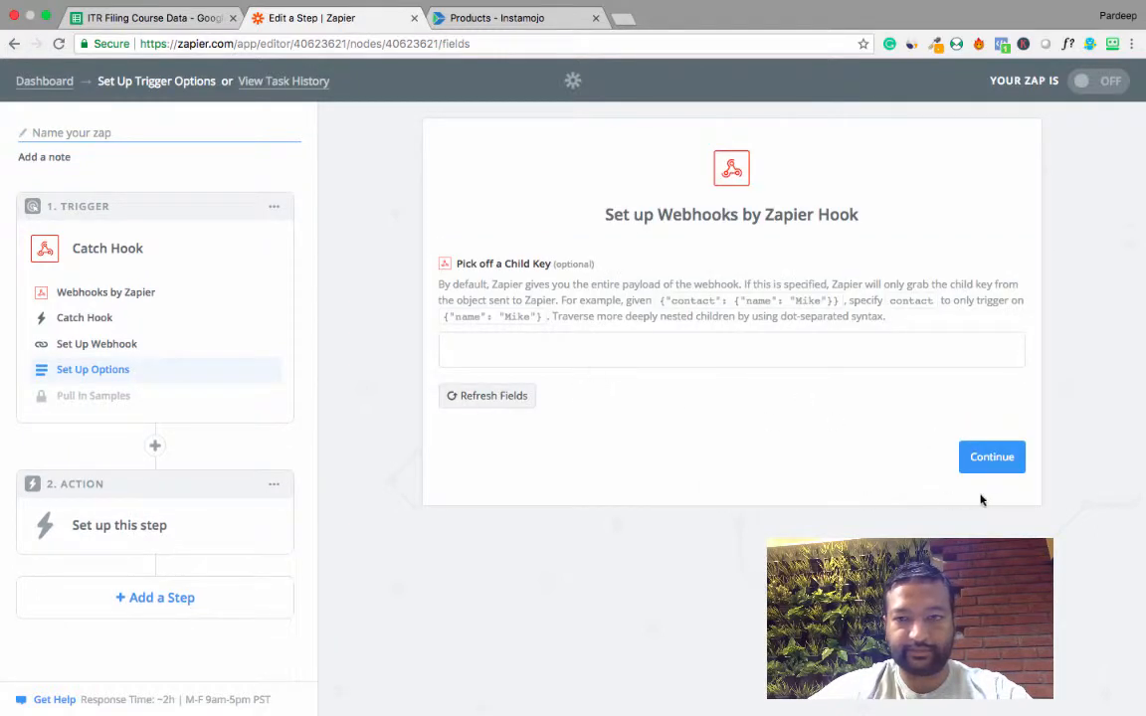
click(981, 467)
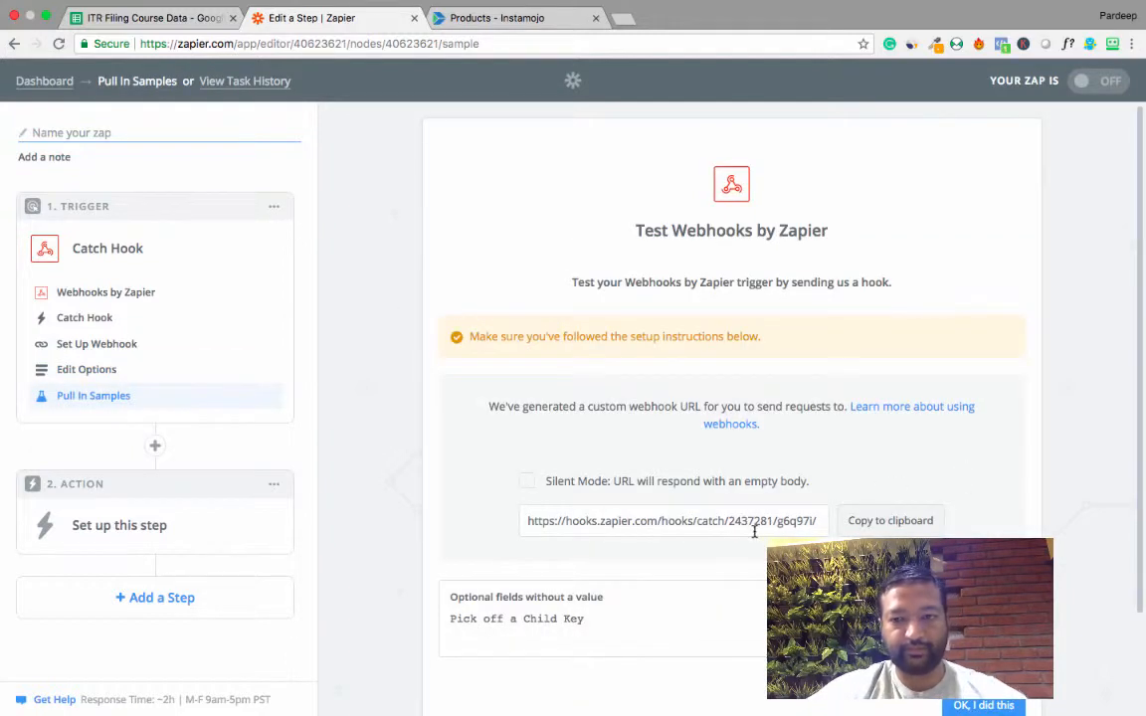
Copy the generated webhook URL, then switch to Instamojo and open the ITR Filing Process product for editing.
click(860, 523)
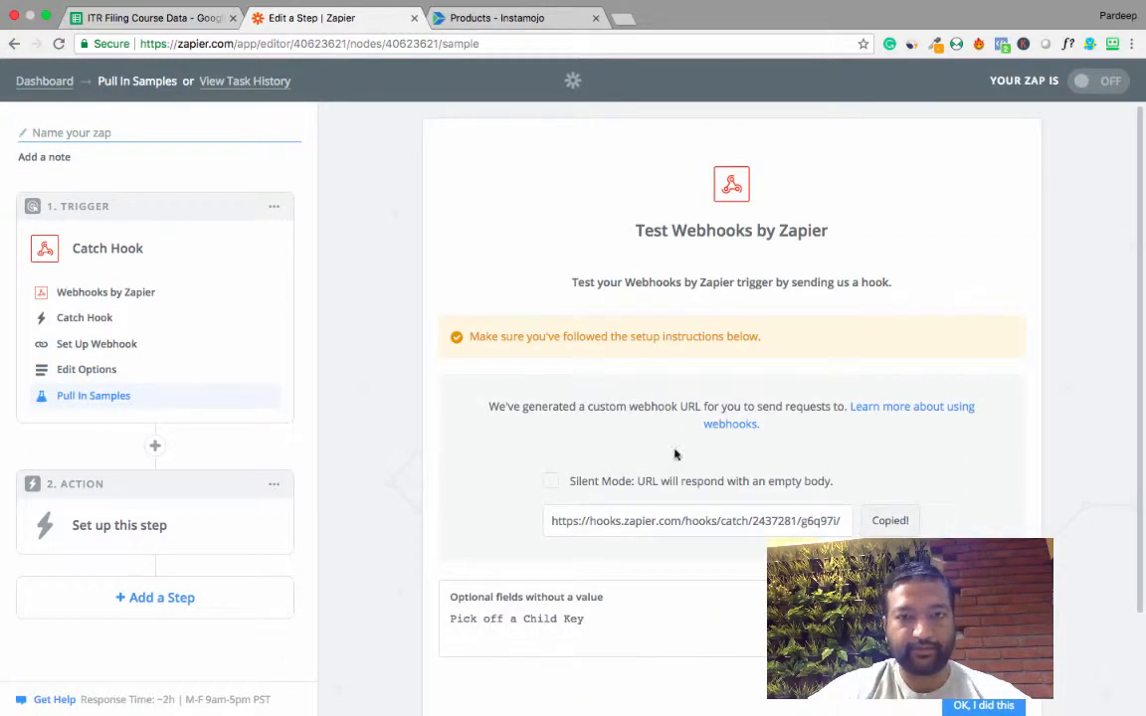
click(443, 20)
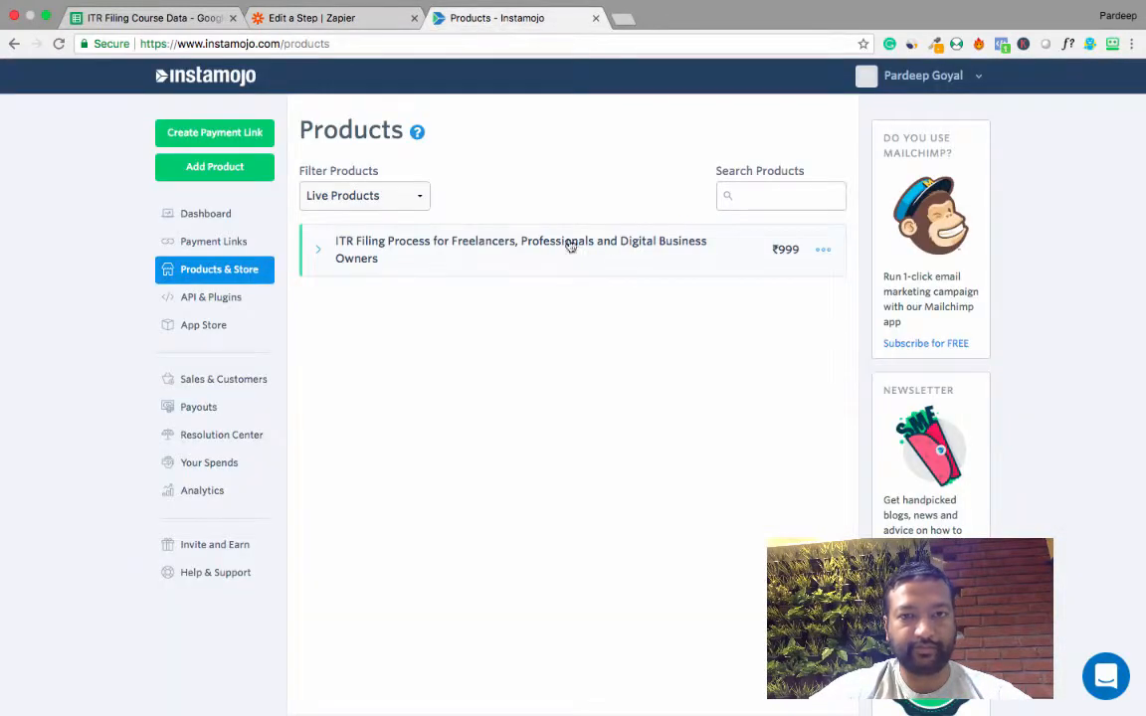
click(822, 250)
click(747, 308)
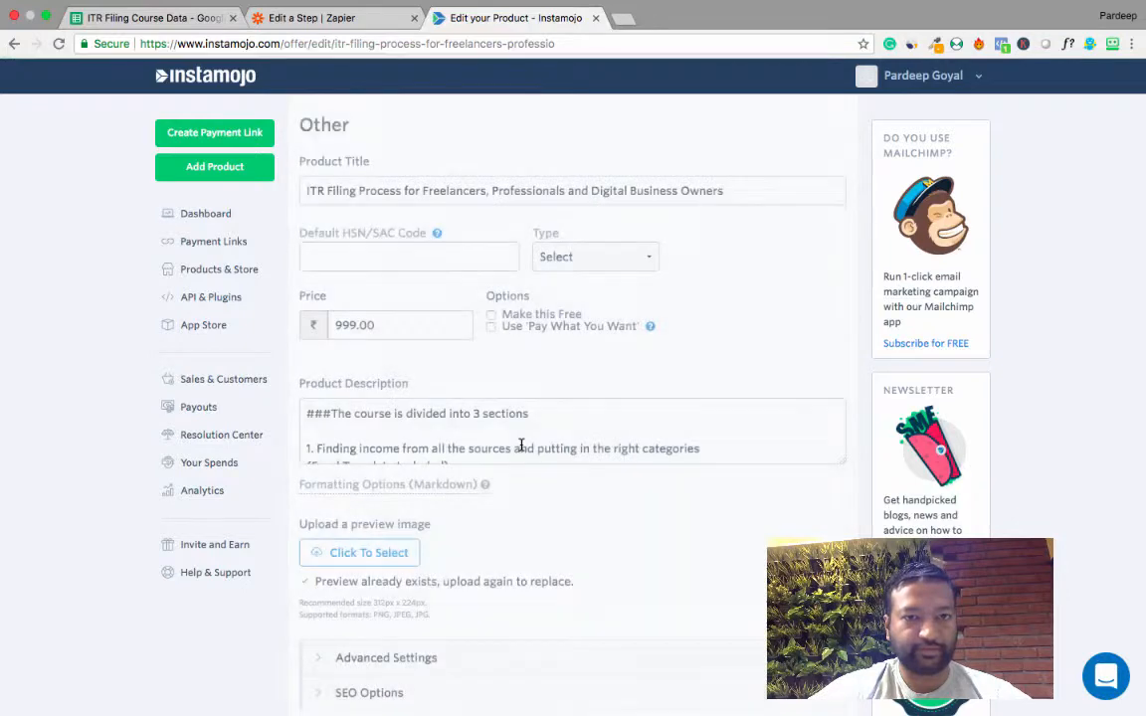
Paste the copied Zapier address as the Webhook URL in the product's advanced settings and update the product.
scroll(520, 444, down, 10)
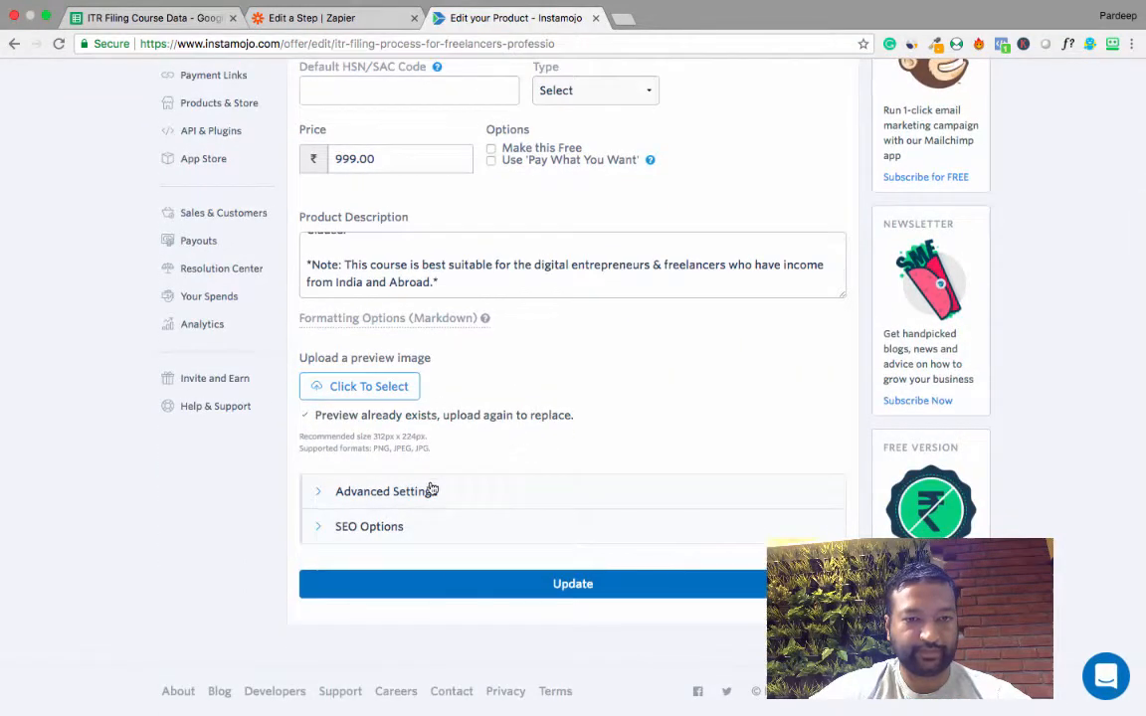
click(433, 490)
scroll(422, 486, down, 5)
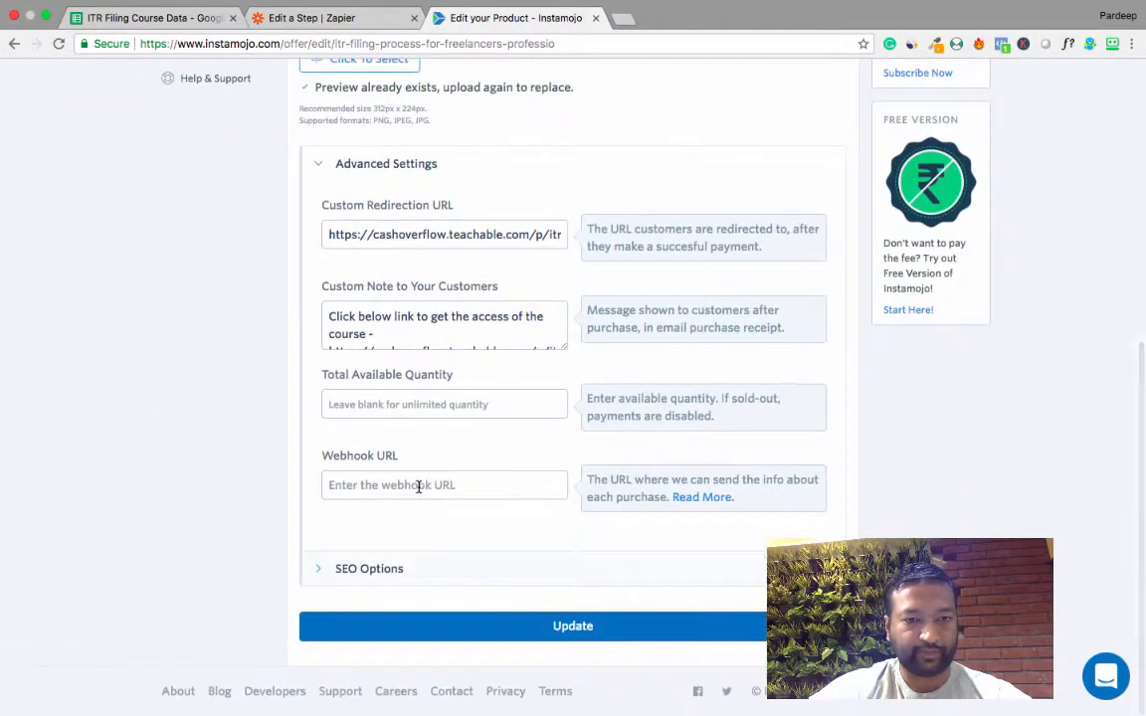
click(371, 486)
key(super+v)
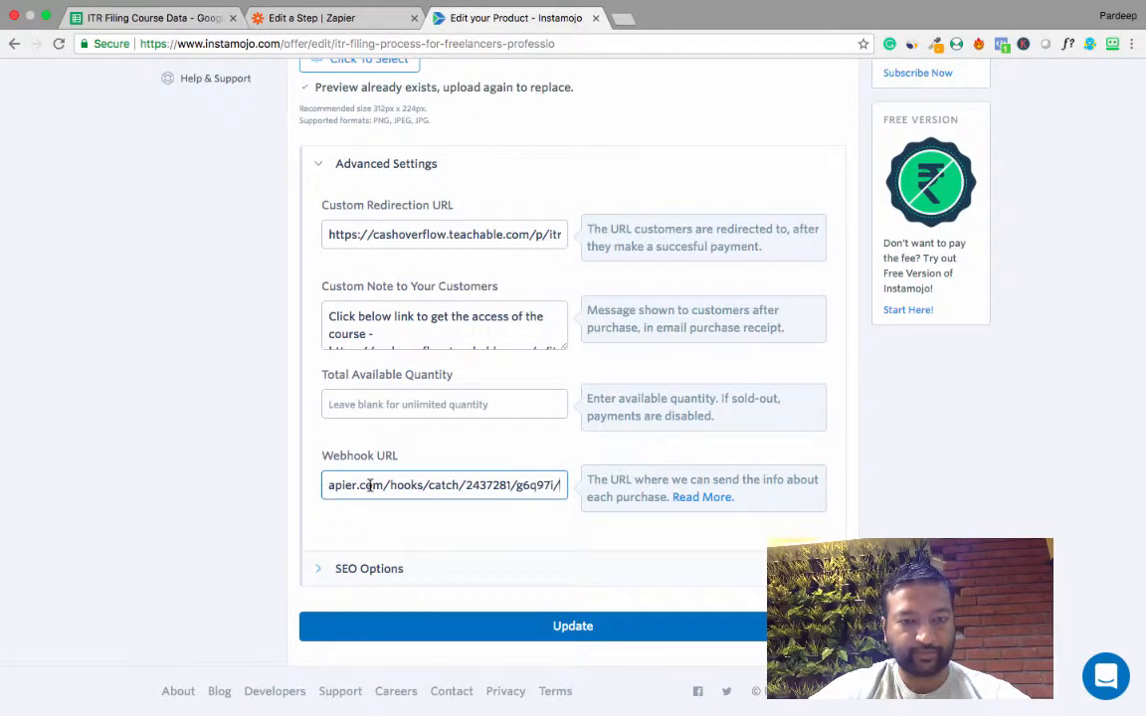
click(580, 629)
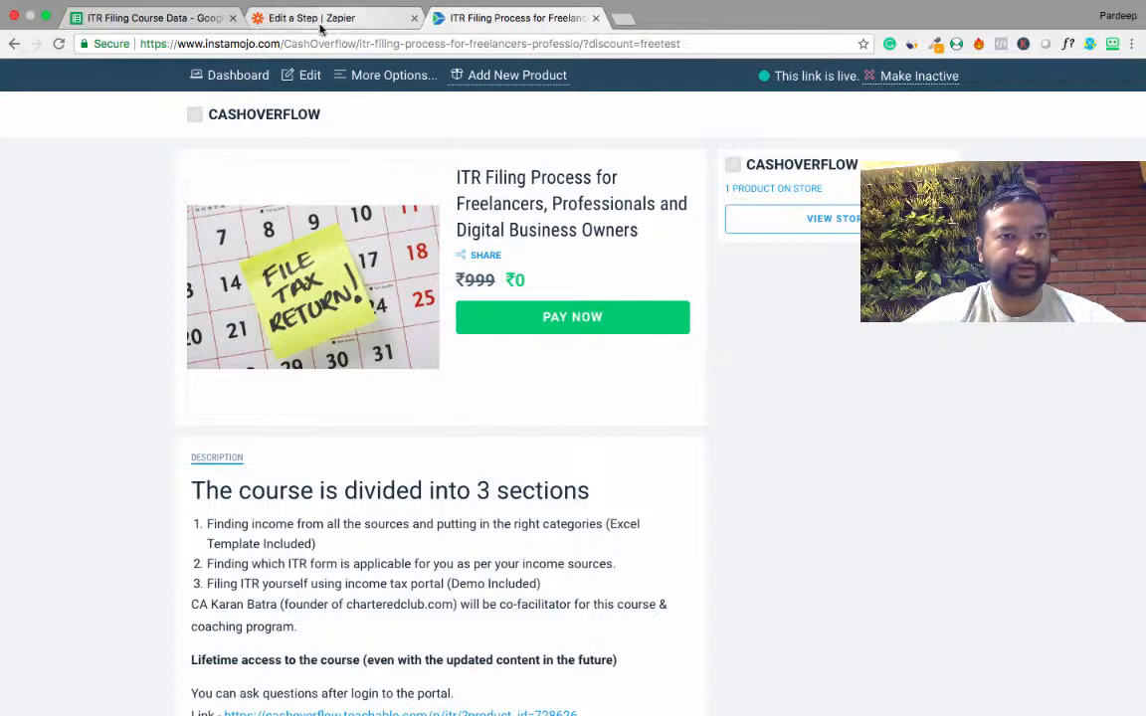
Make a free test purchase of the ITR Filing course, entering the buyer's name, email and phone number.
click(578, 321)
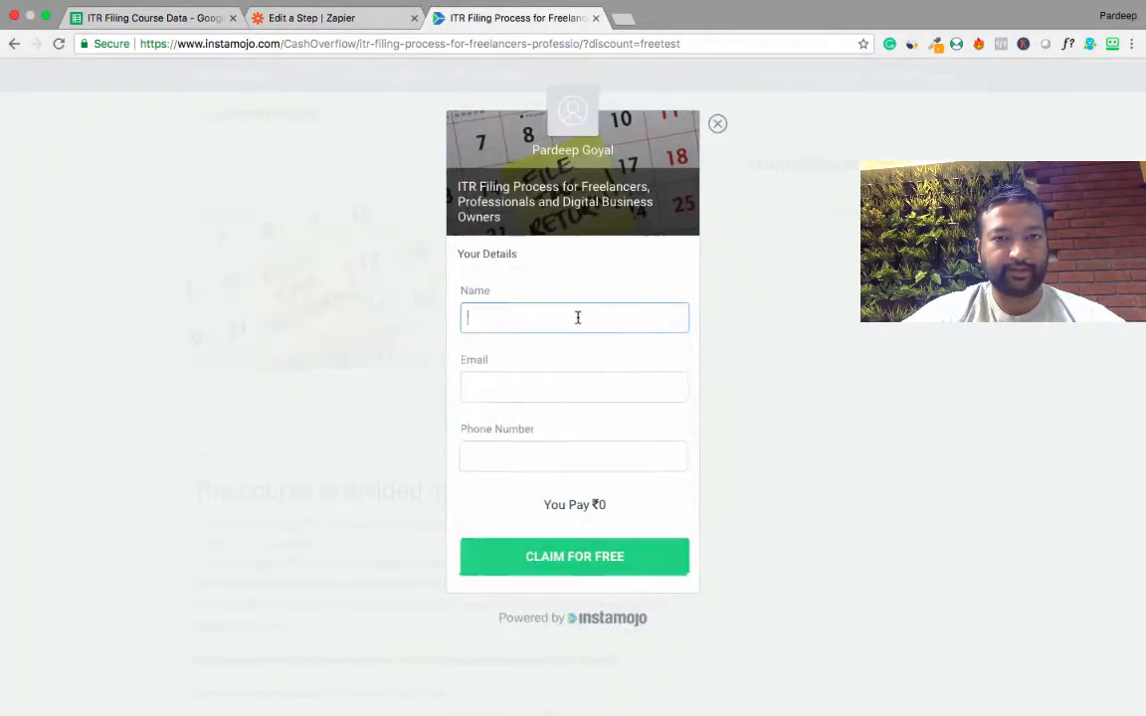
text(Par)
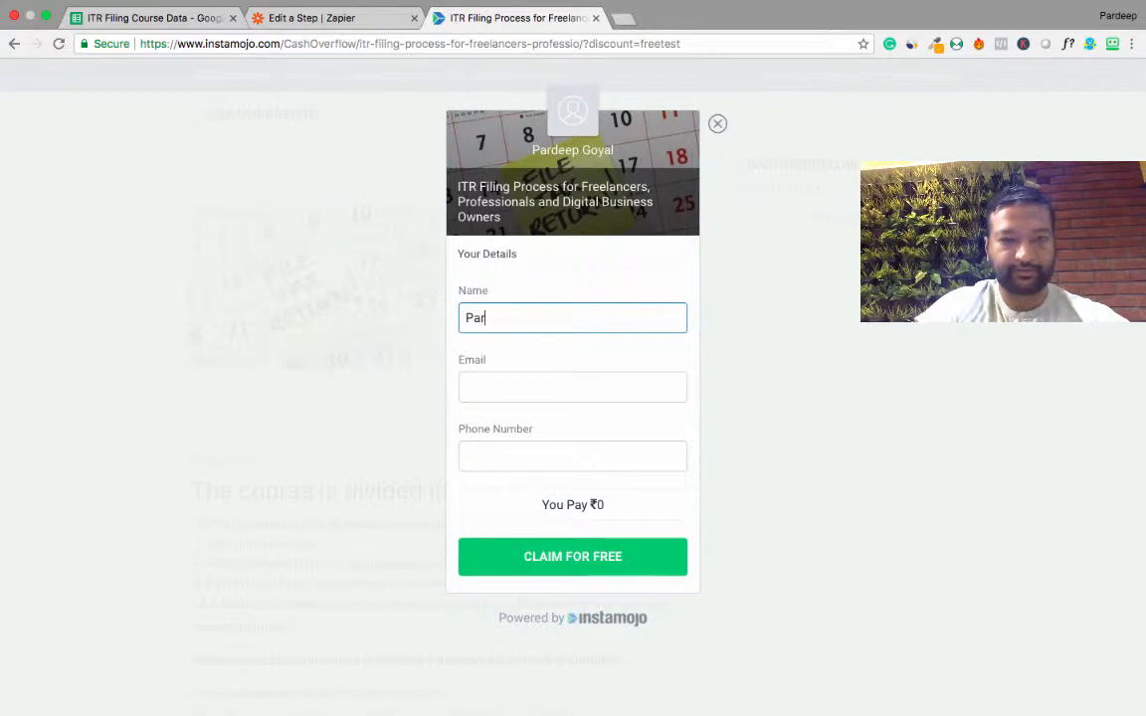
text(deep)
key(Tab)
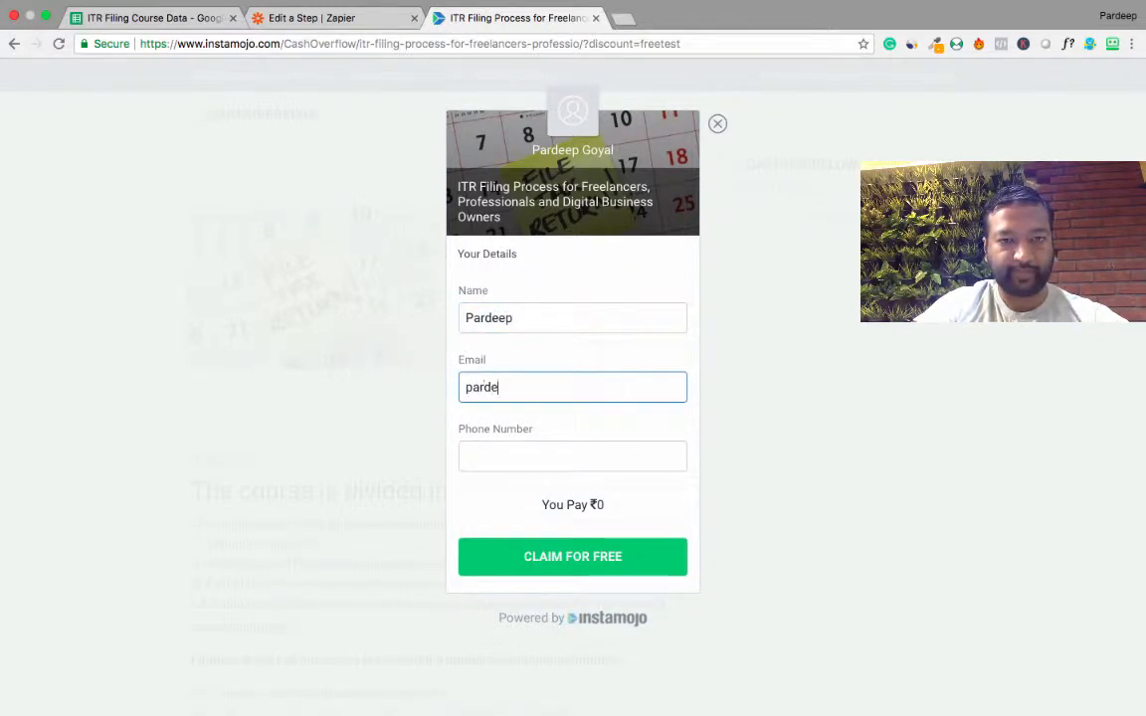
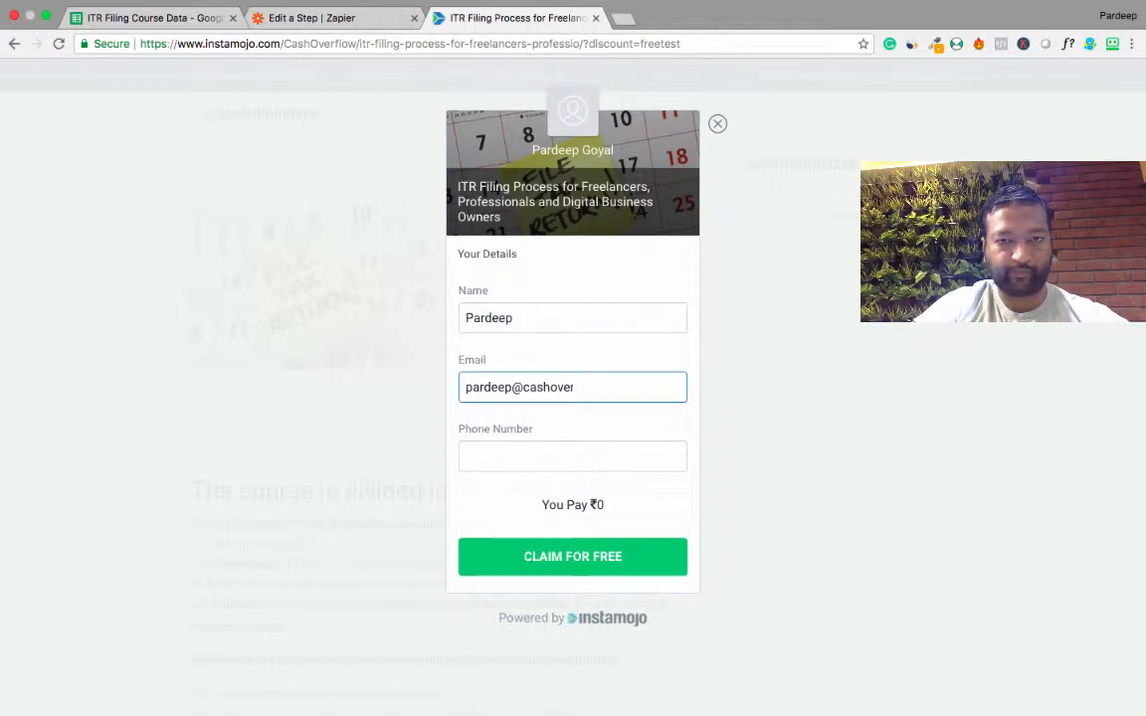
key(Tab)
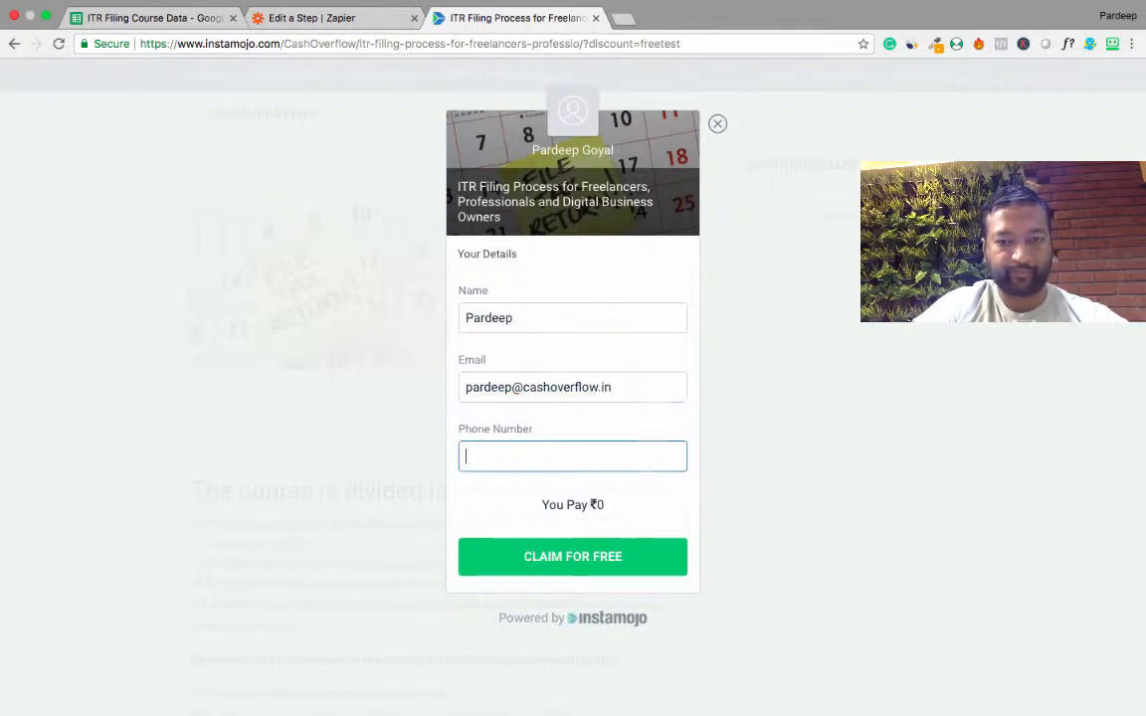
text(1234567)
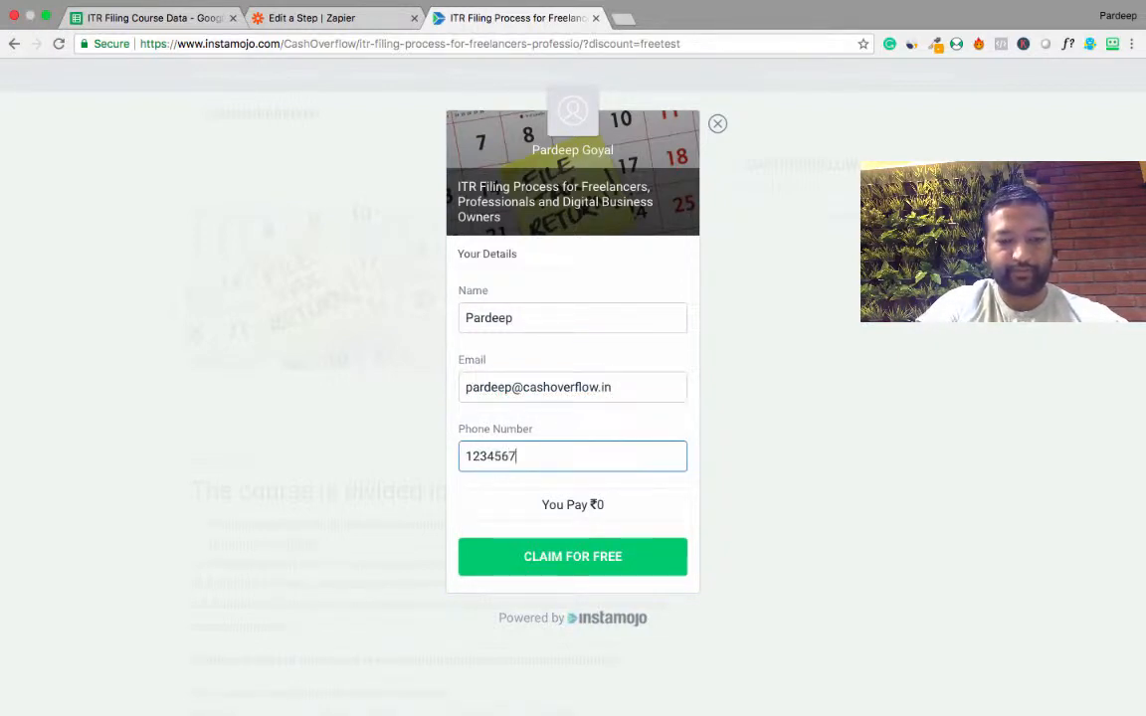
text(890)
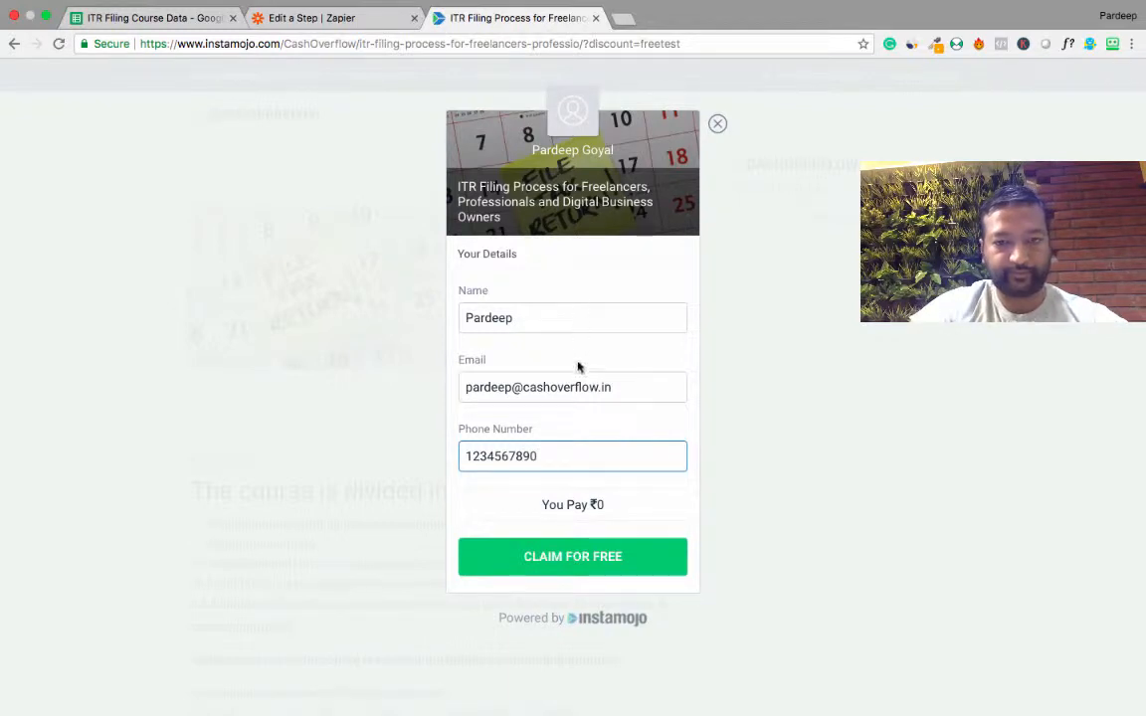
click(624, 567)
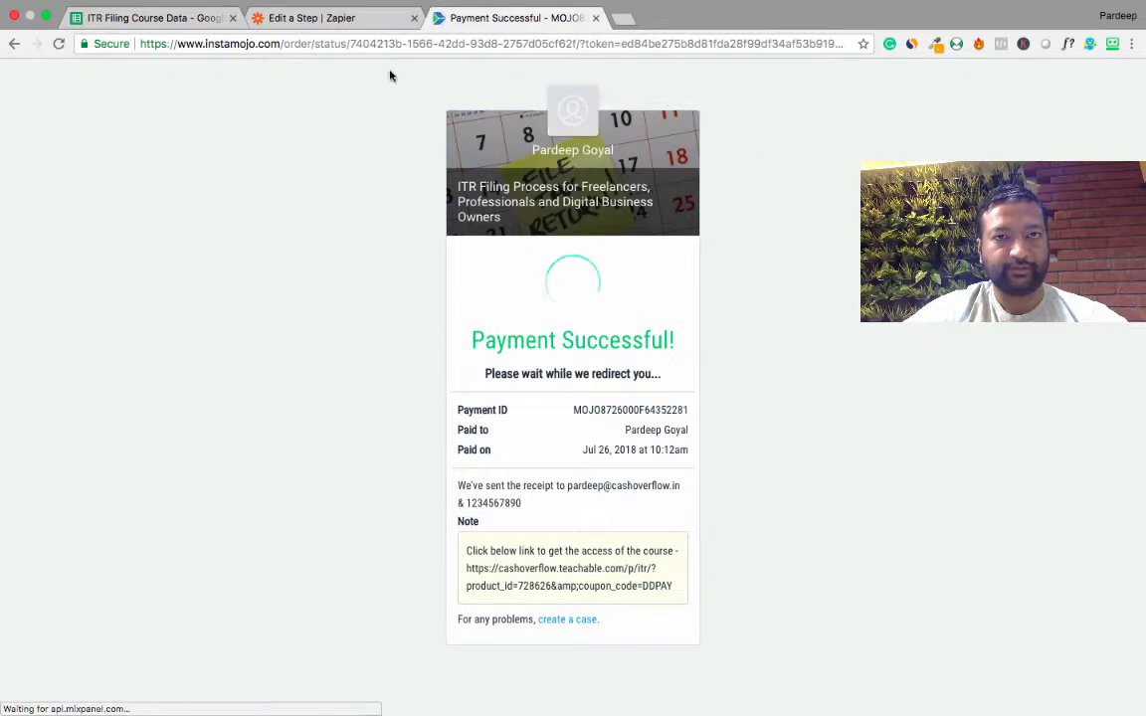
Switch back to Zapier, test the webhook trigger with the purchase just made, and continue to the action setup.
click(378, 18)
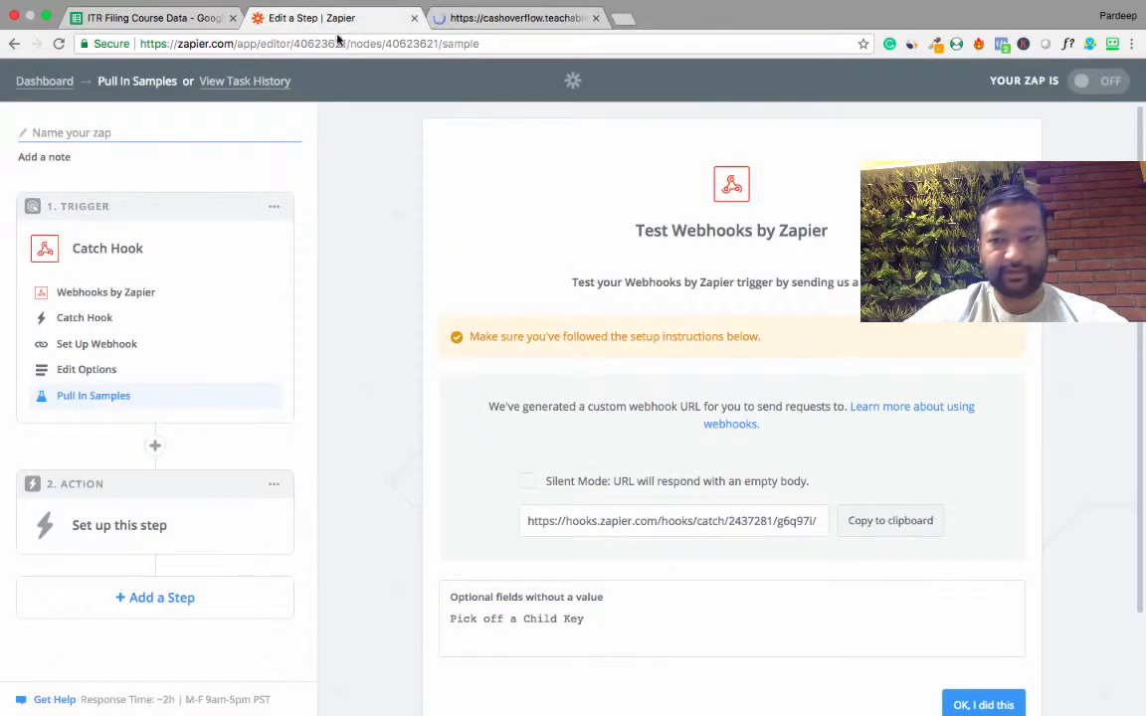
scroll(850, 604, down, 2)
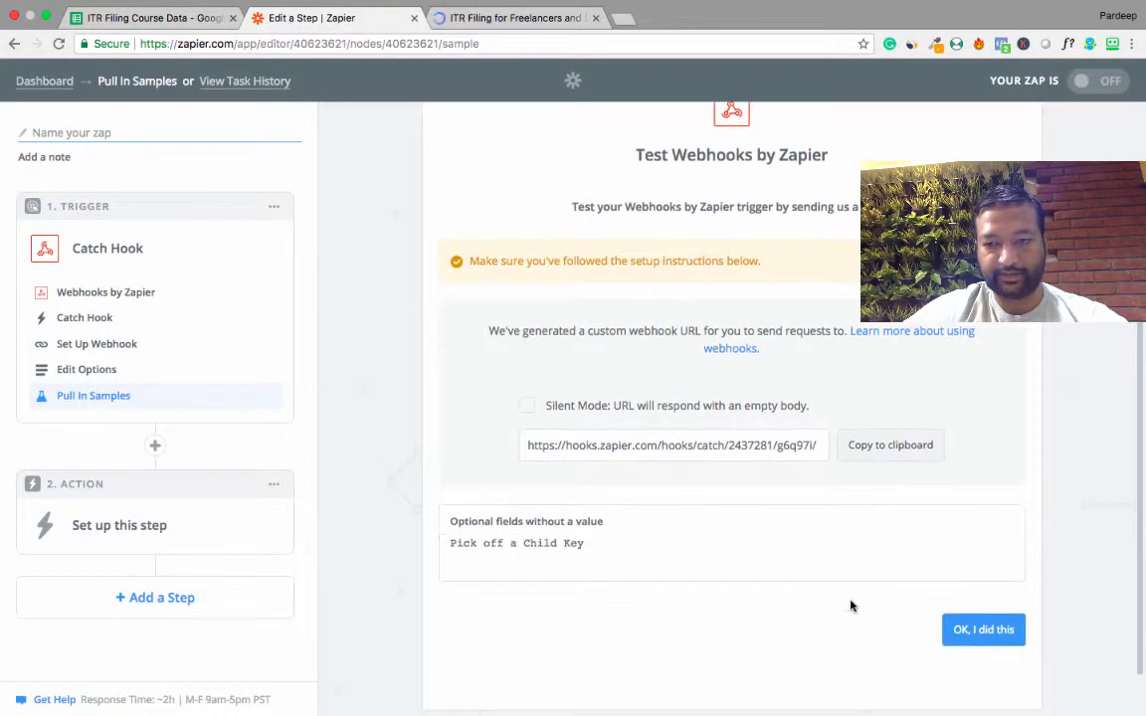
click(970, 637)
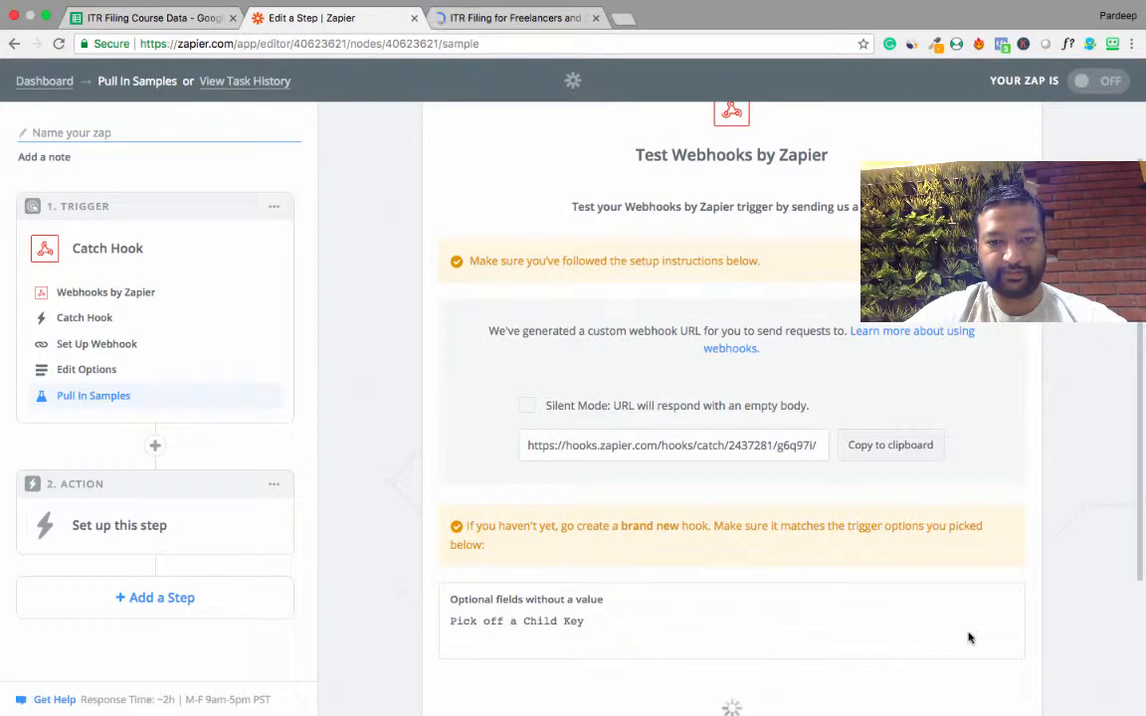
scroll(969, 637, down, 4)
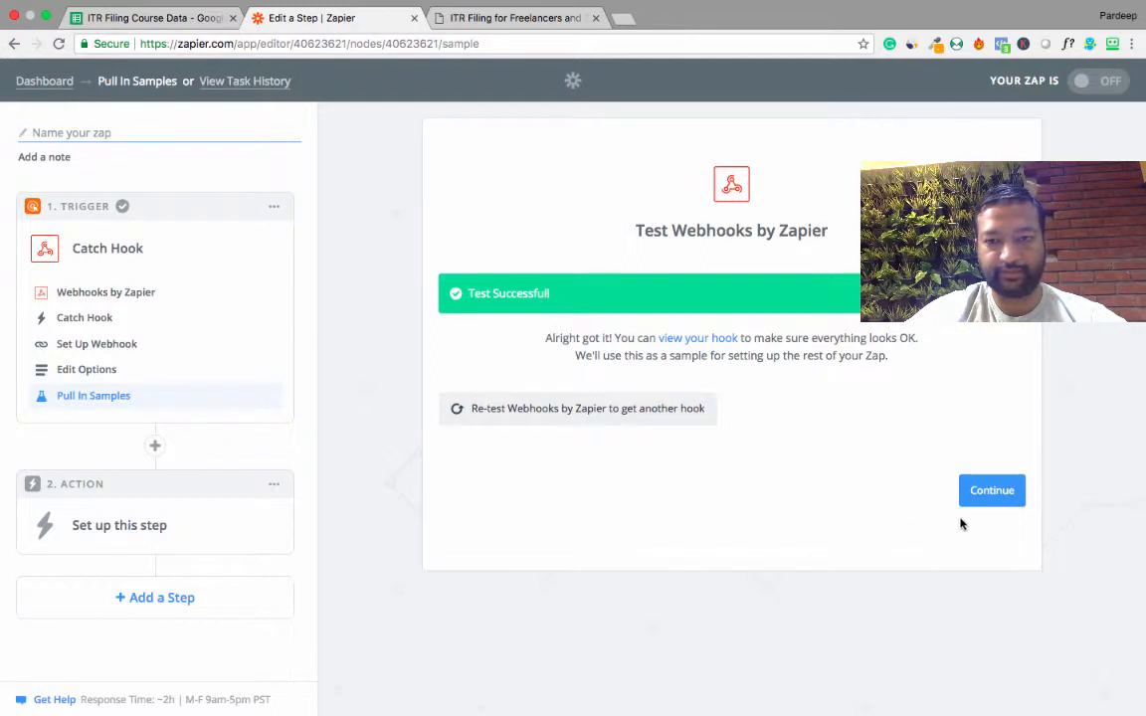
click(991, 492)
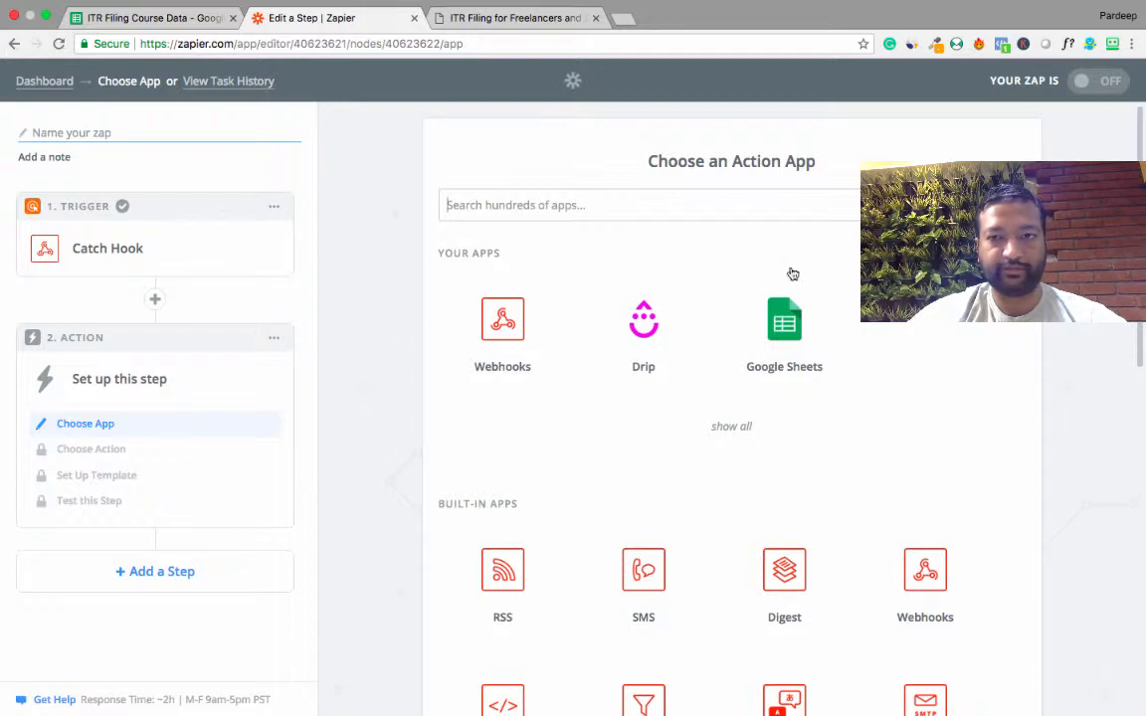
Set the action to Google Sheets' Create Spreadsheet Row, using the already connected Google Sheets account.
click(785, 328)
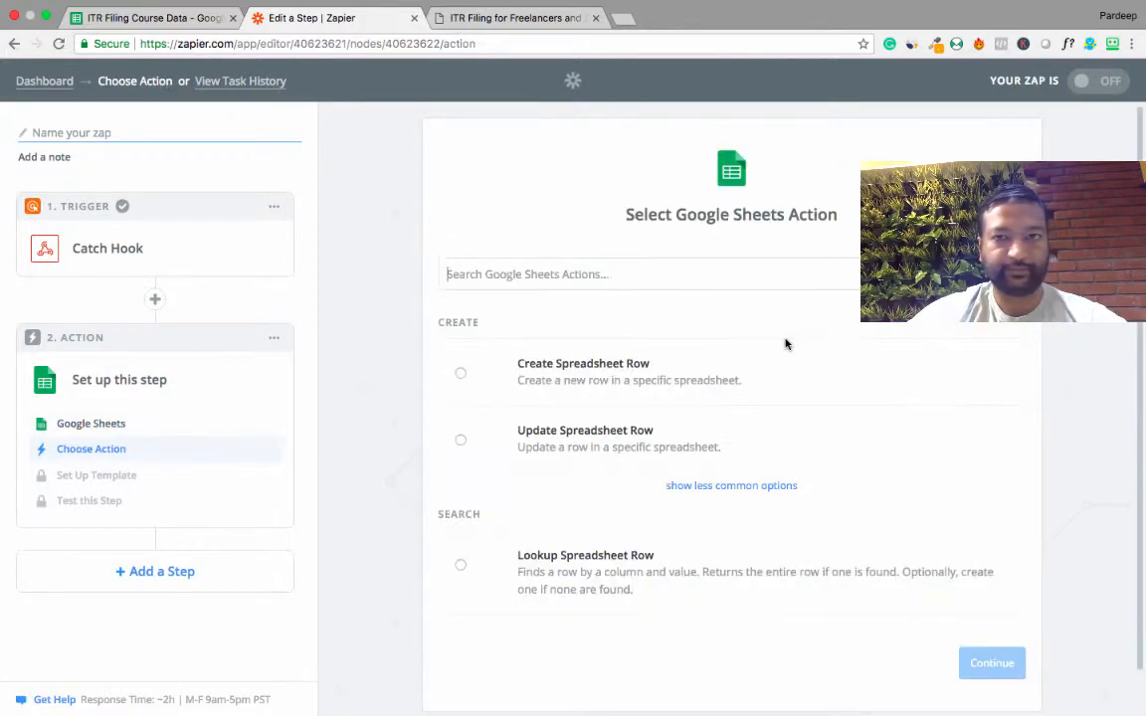
click(579, 378)
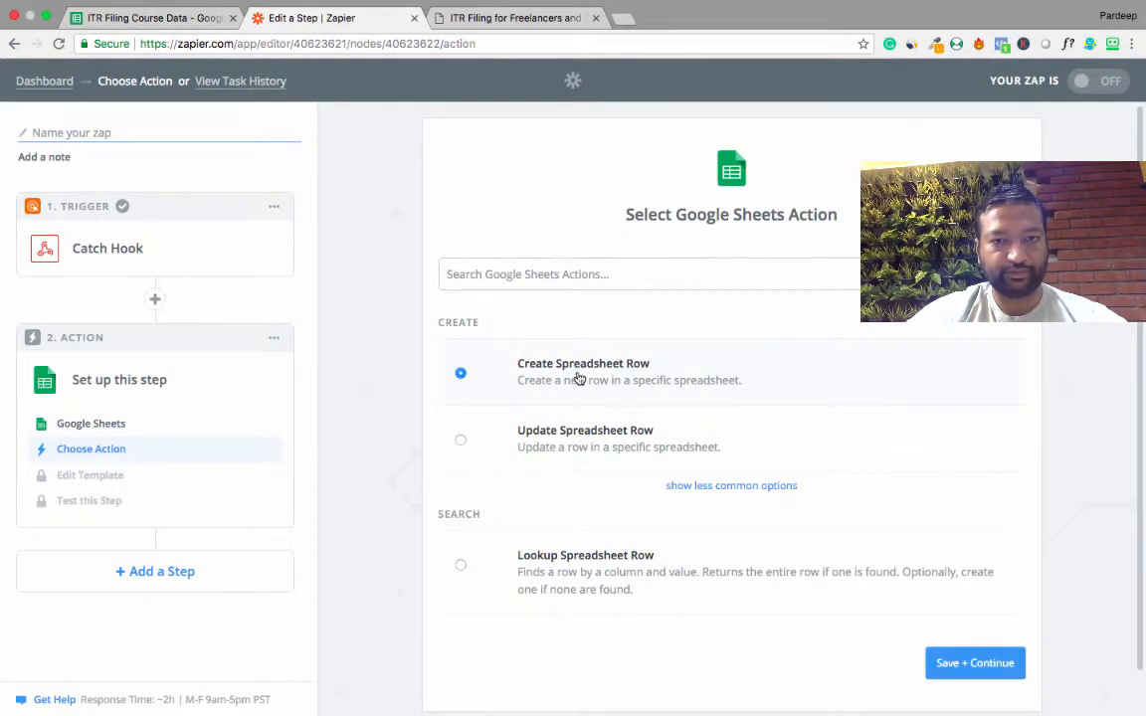
click(952, 667)
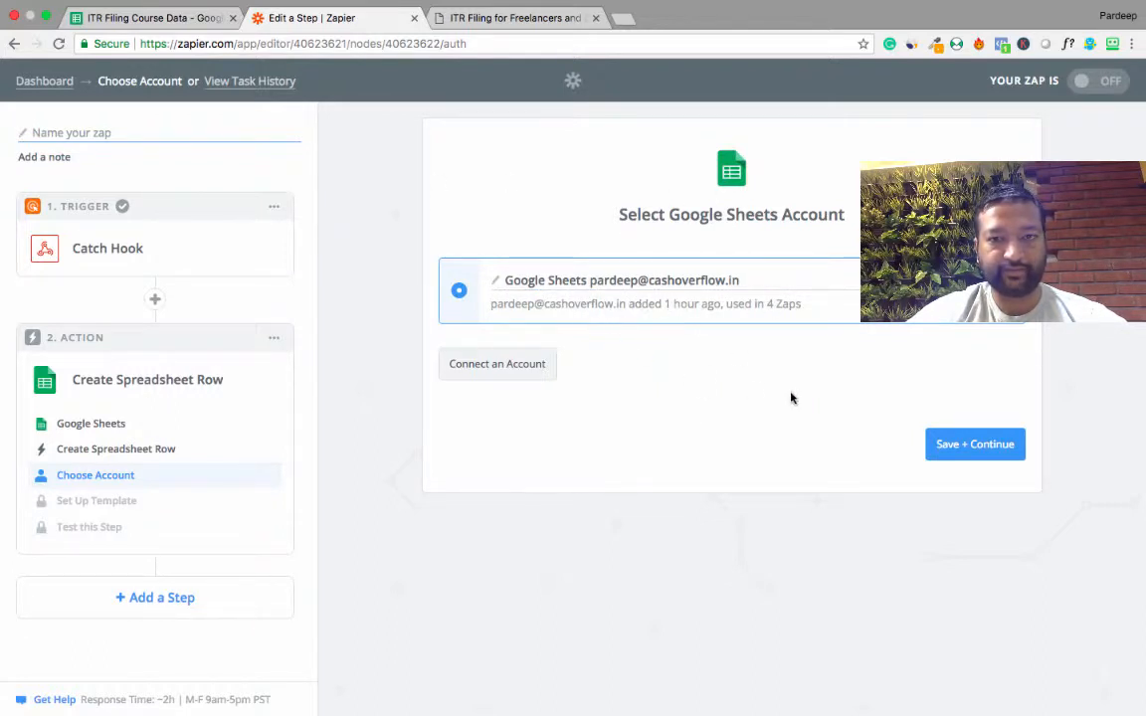
click(962, 459)
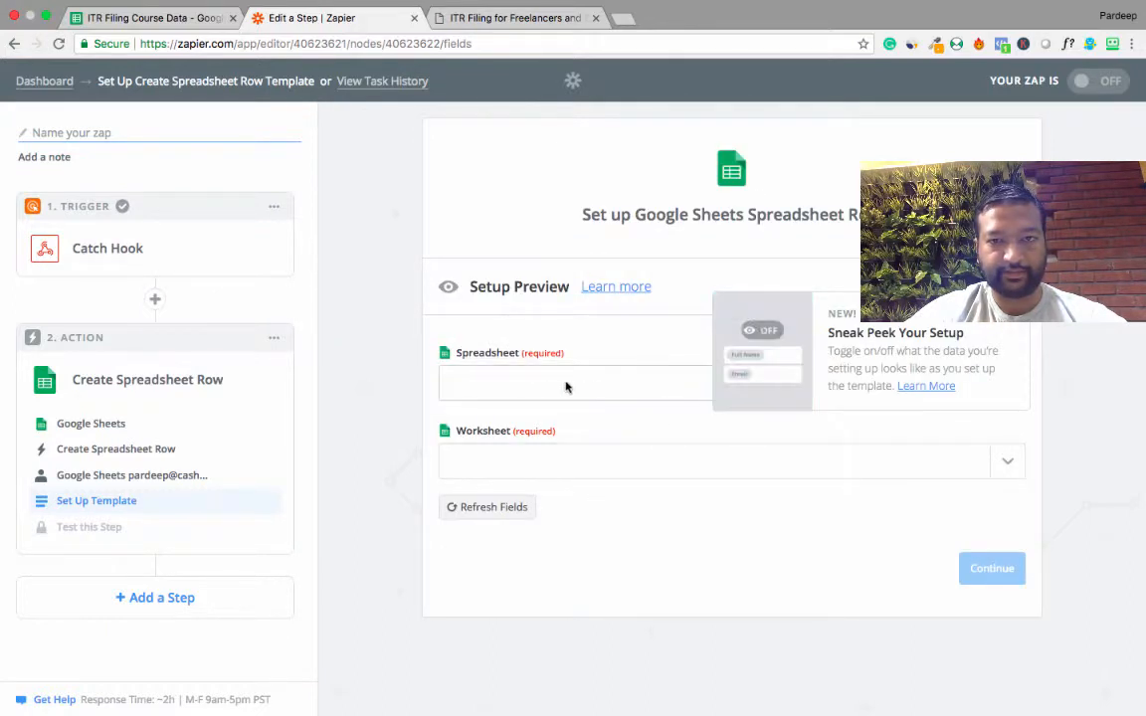
Target Sheet1 of the ITR Filing Course Data spreadsheet and compare the template fields with the column headers in Google Sheets.
click(533, 386)
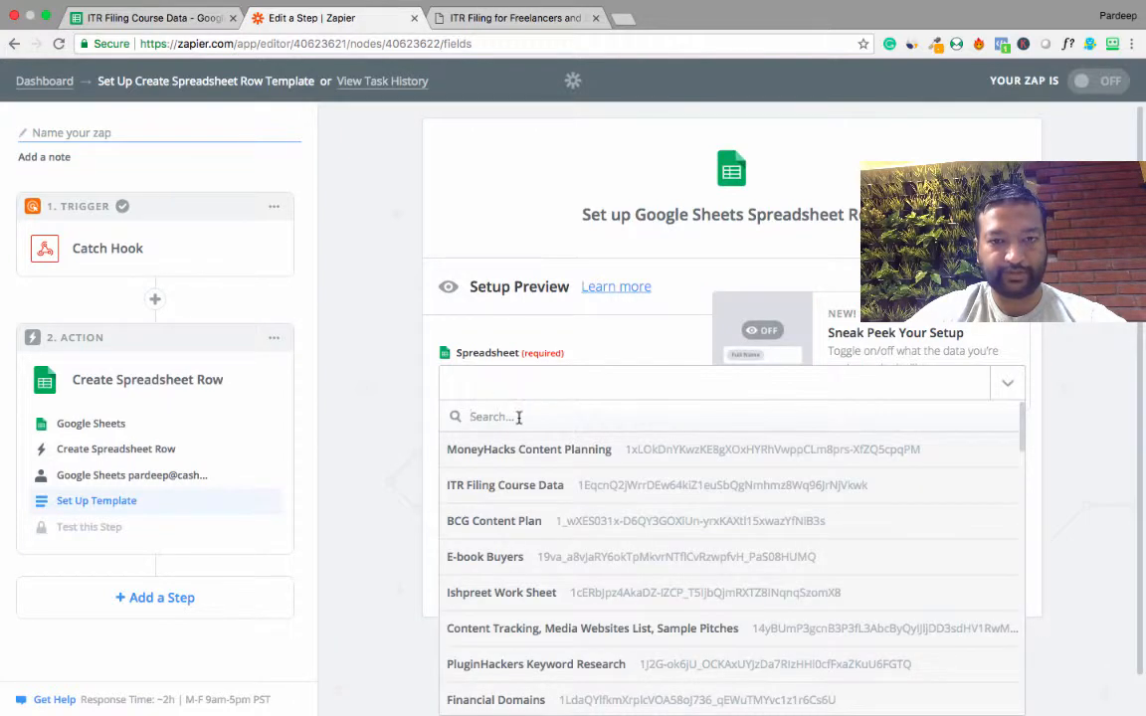
click(499, 485)
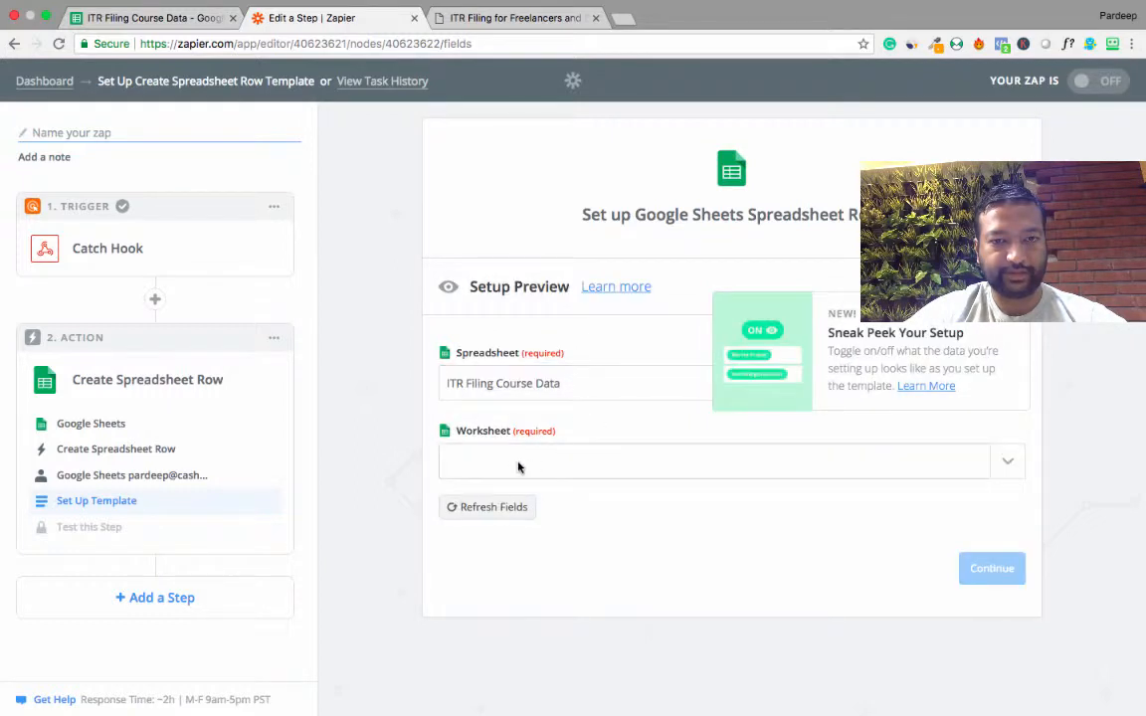
click(515, 466)
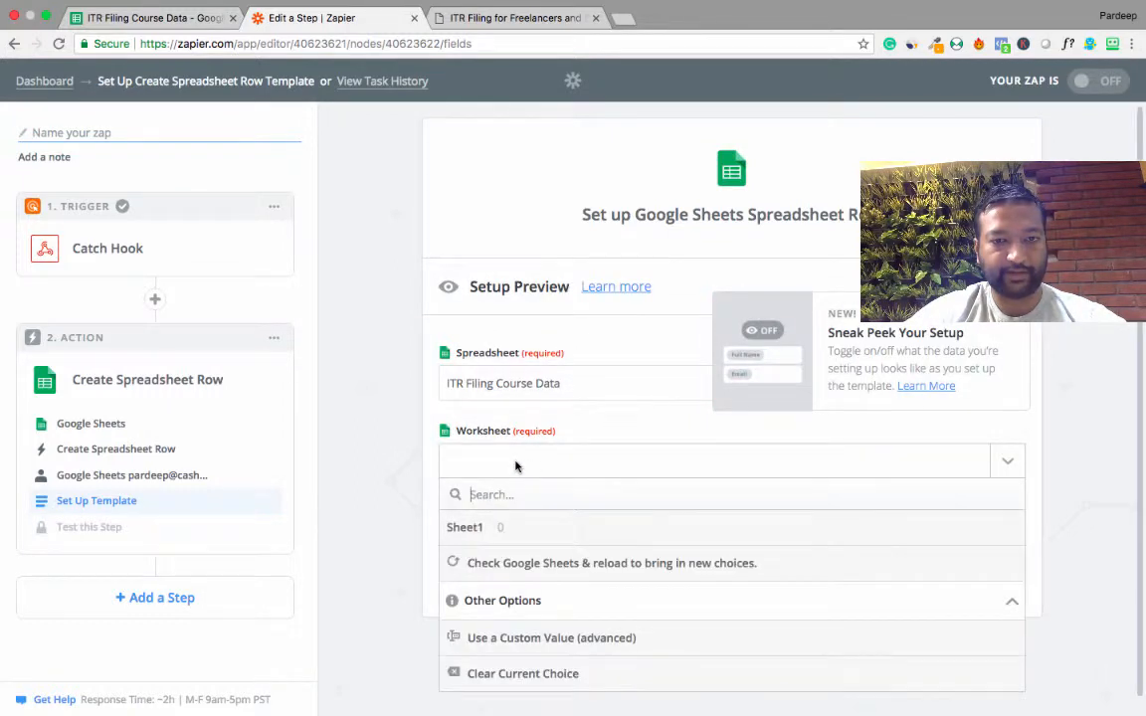
click(471, 528)
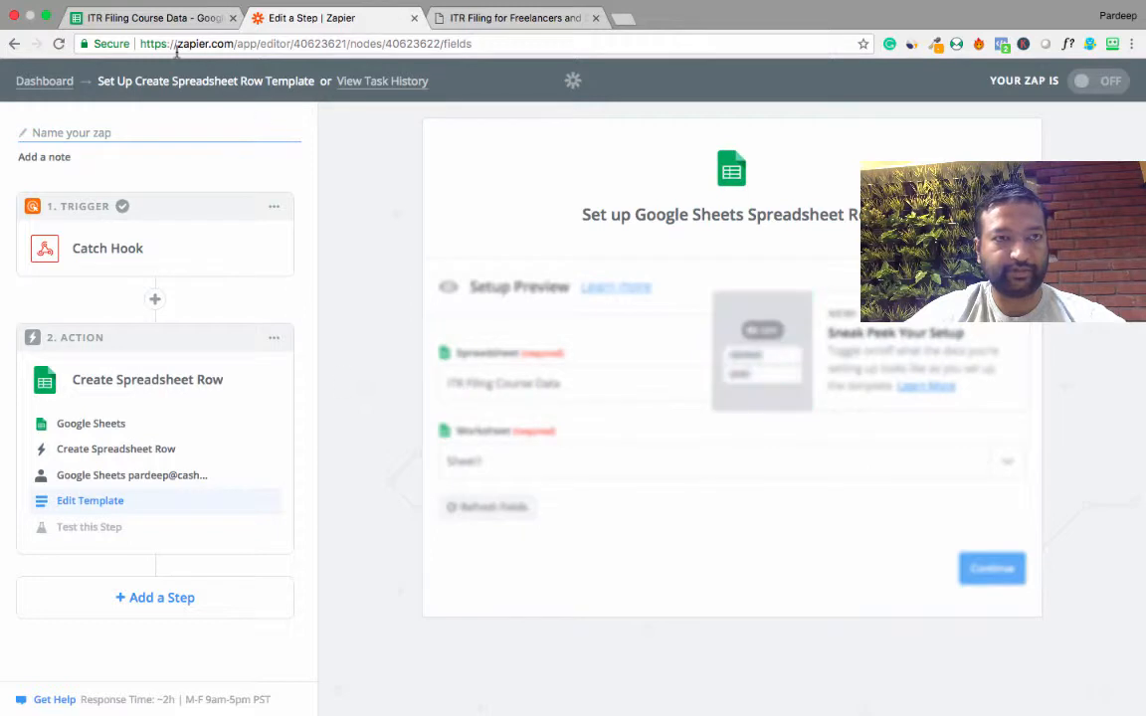
click(133, 19)
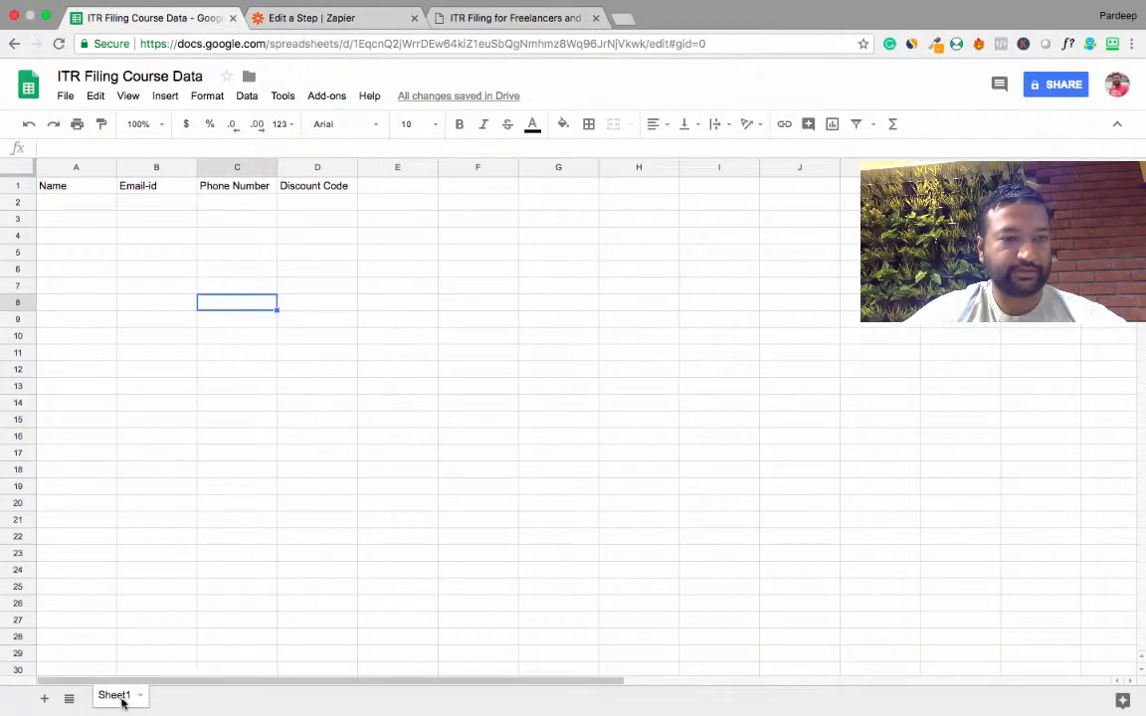
click(298, 20)
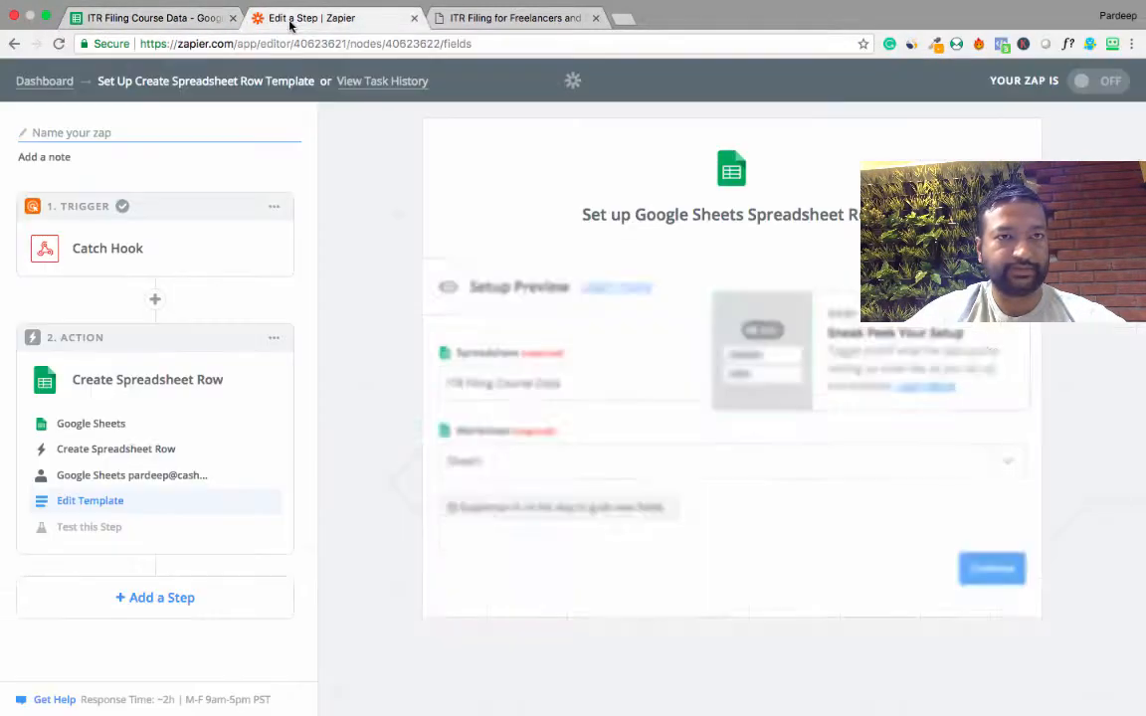
scroll(413, 572, down, 5)
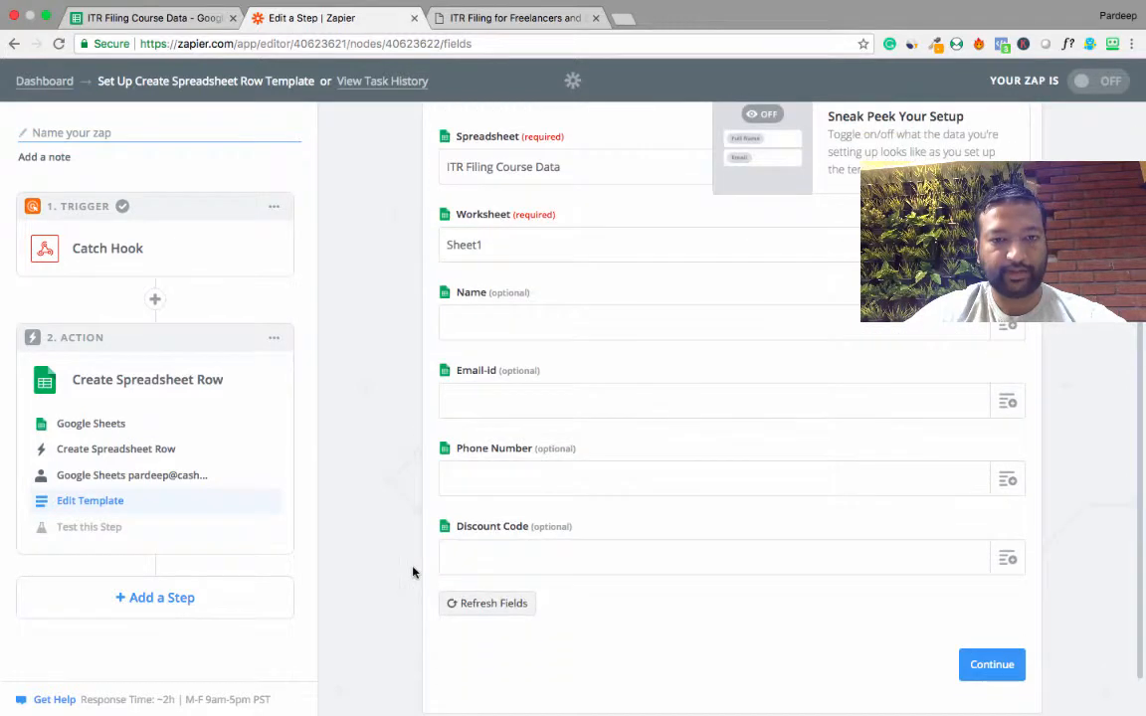
click(146, 19)
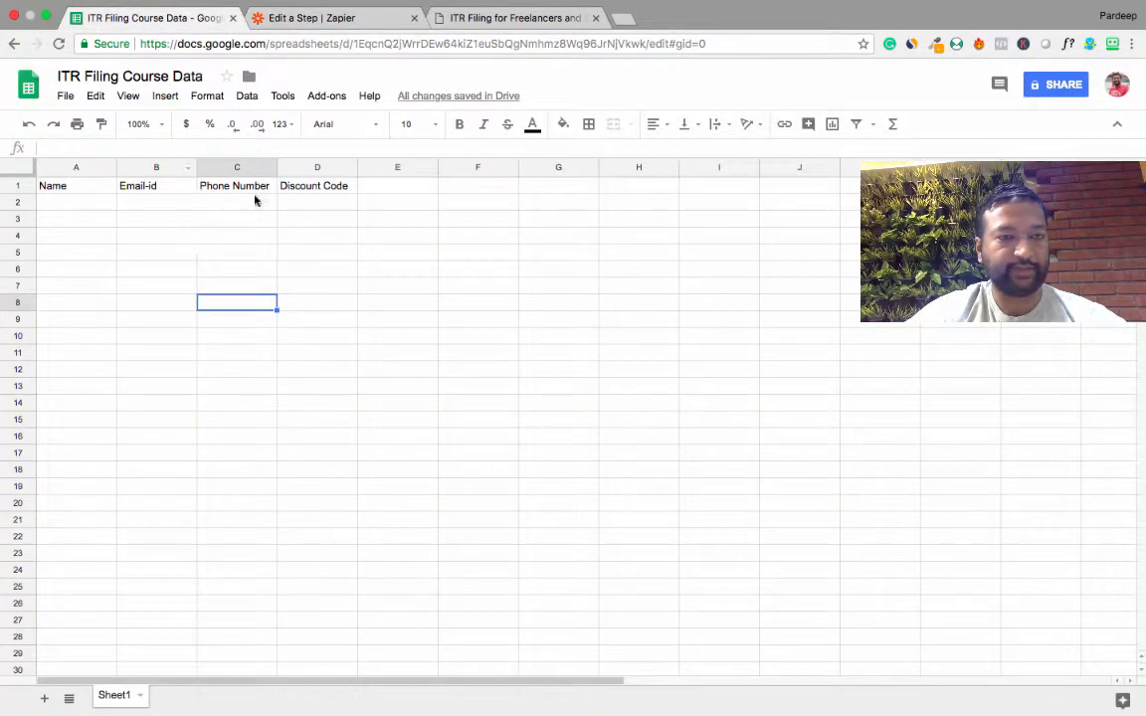
click(297, 24)
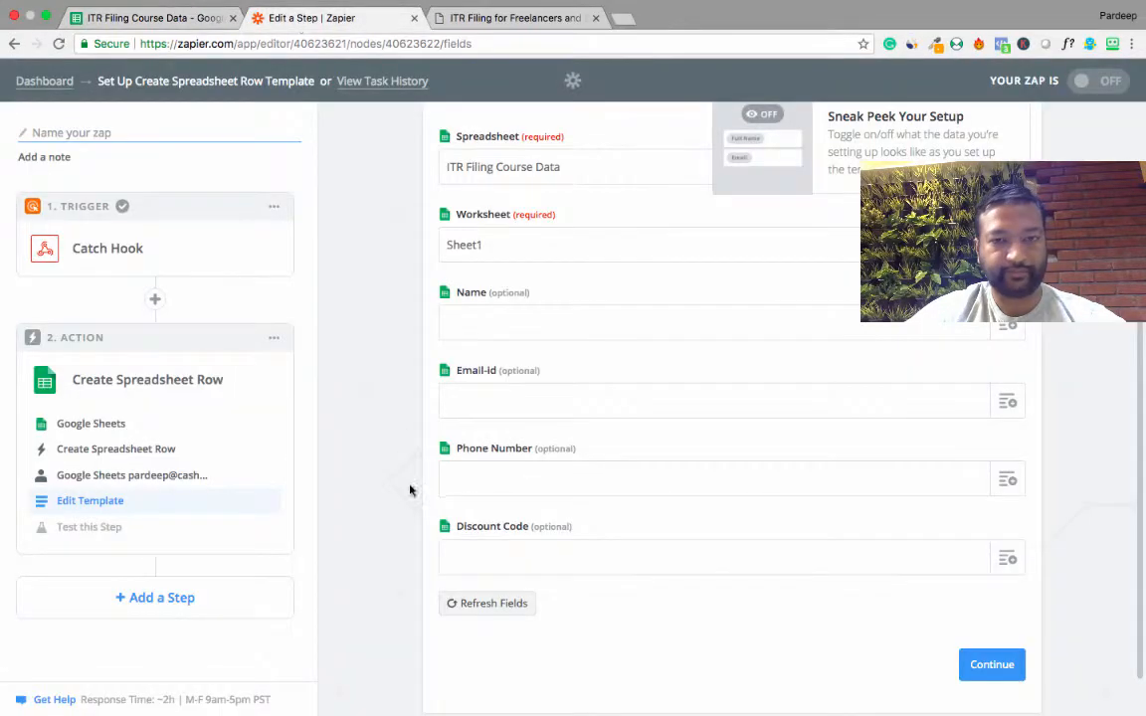
Map the row's Name field to the hook's Buyer Name and the Email-id field to Buyer.
click(1004, 326)
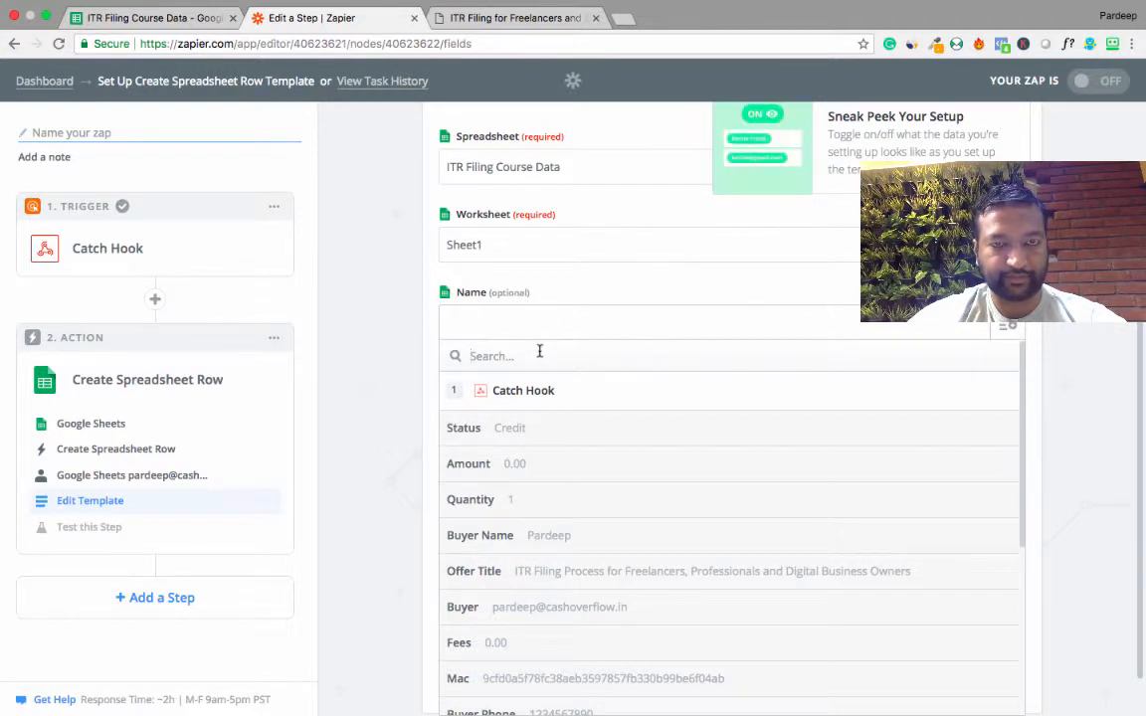
scroll(564, 430, down, 2)
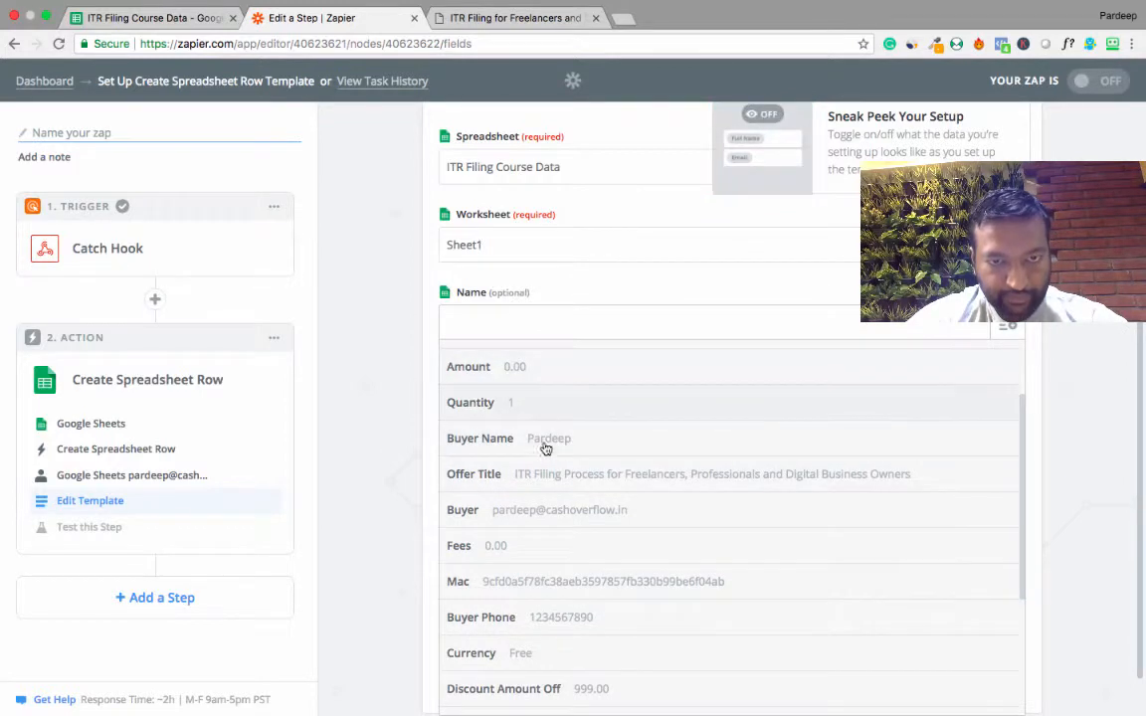
click(555, 441)
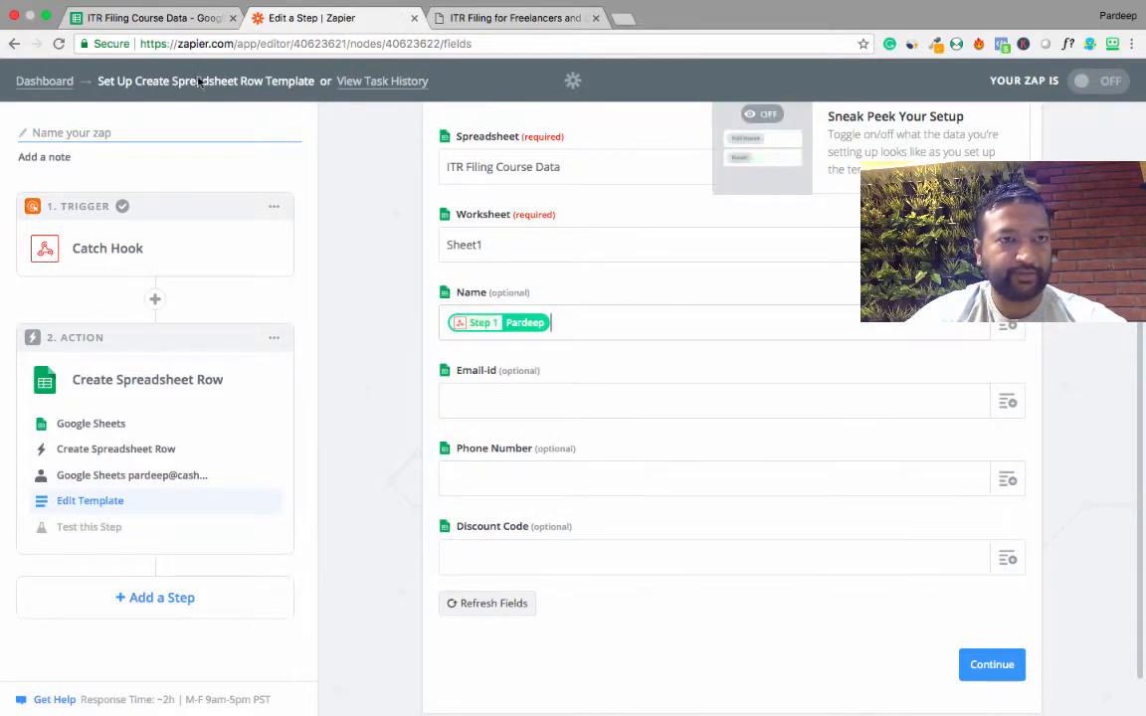
scroll(401, 421, down, 1)
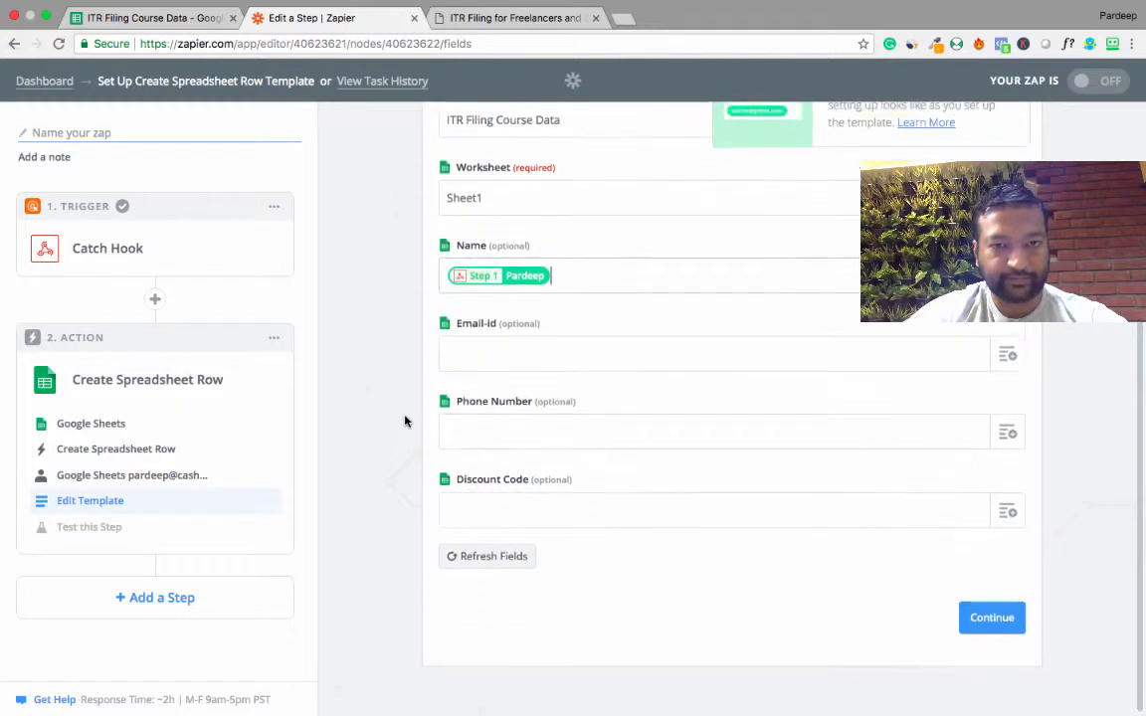
click(999, 360)
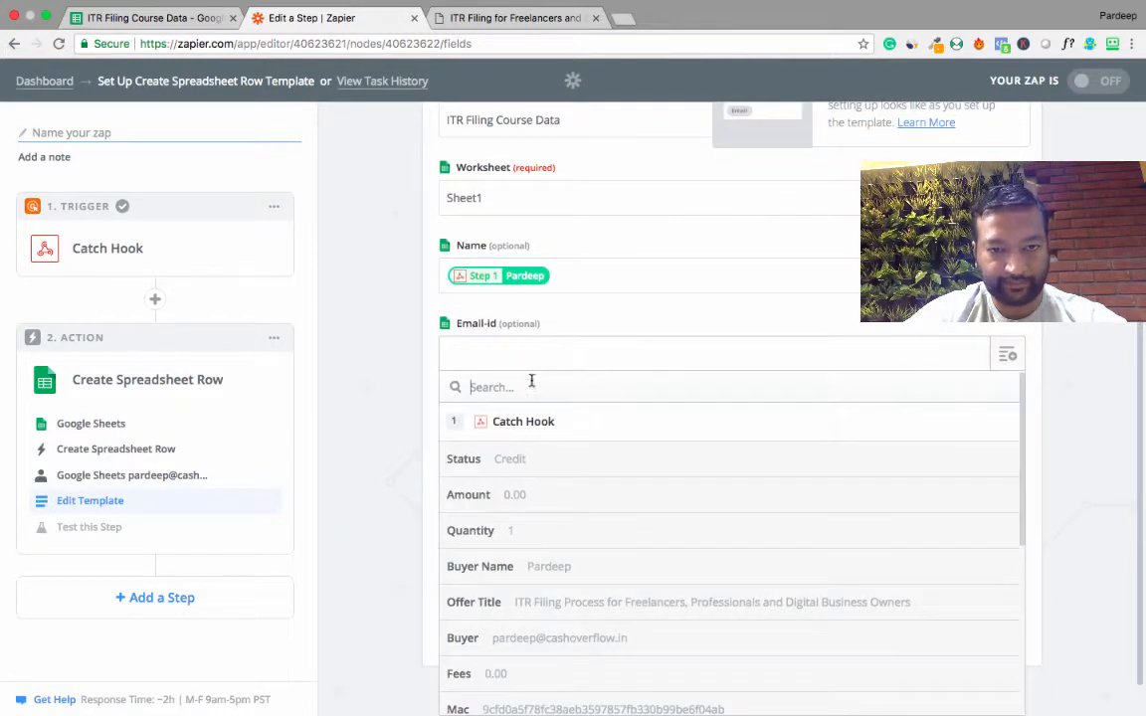
scroll(531, 581, down, 1)
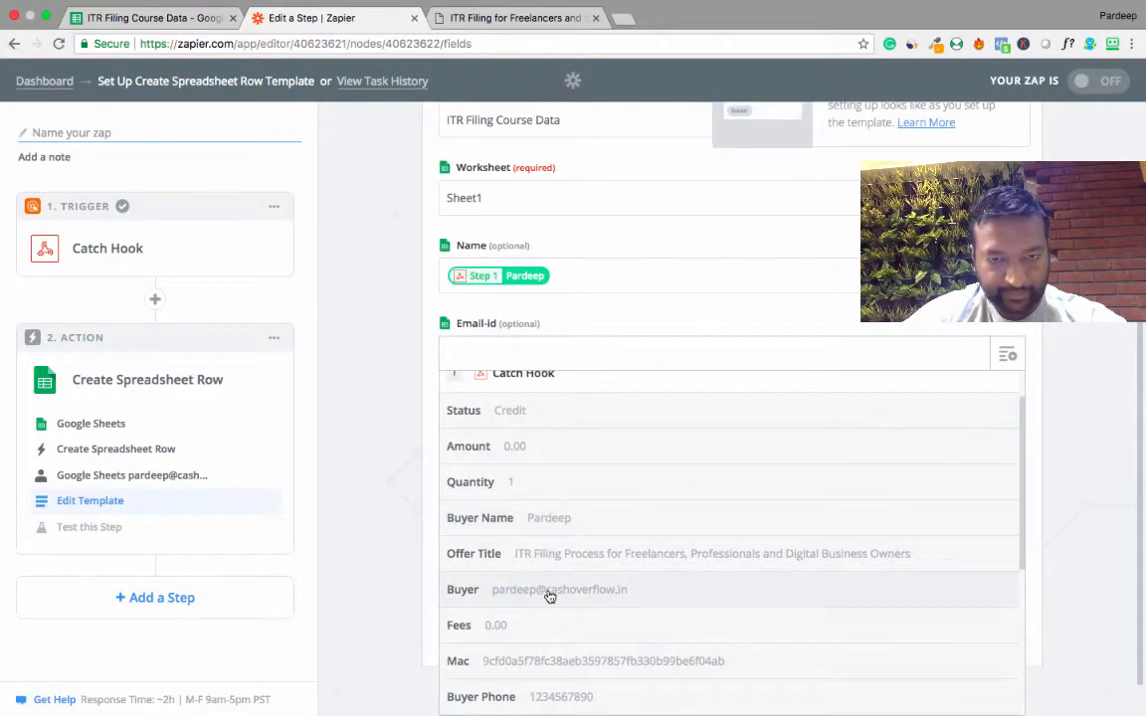
click(547, 591)
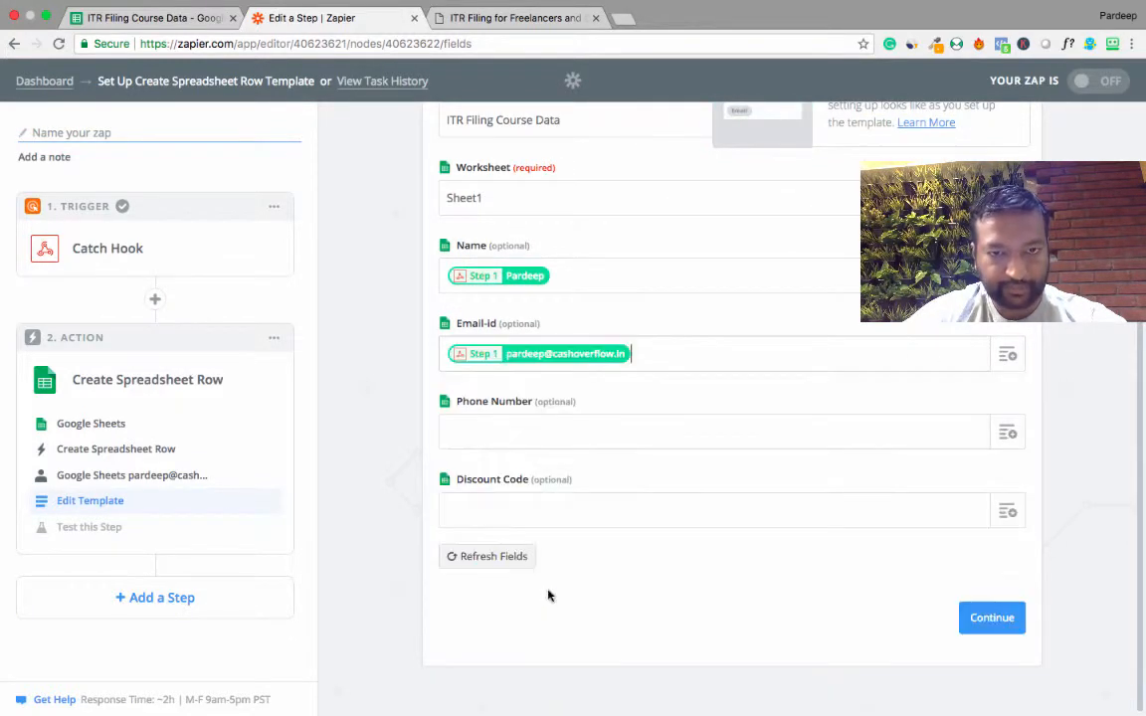
Map the row's Phone Number field to the hook's Buyer Phone and the Discount Code field to Discount Code.
click(1005, 434)
scroll(577, 637, down, 5)
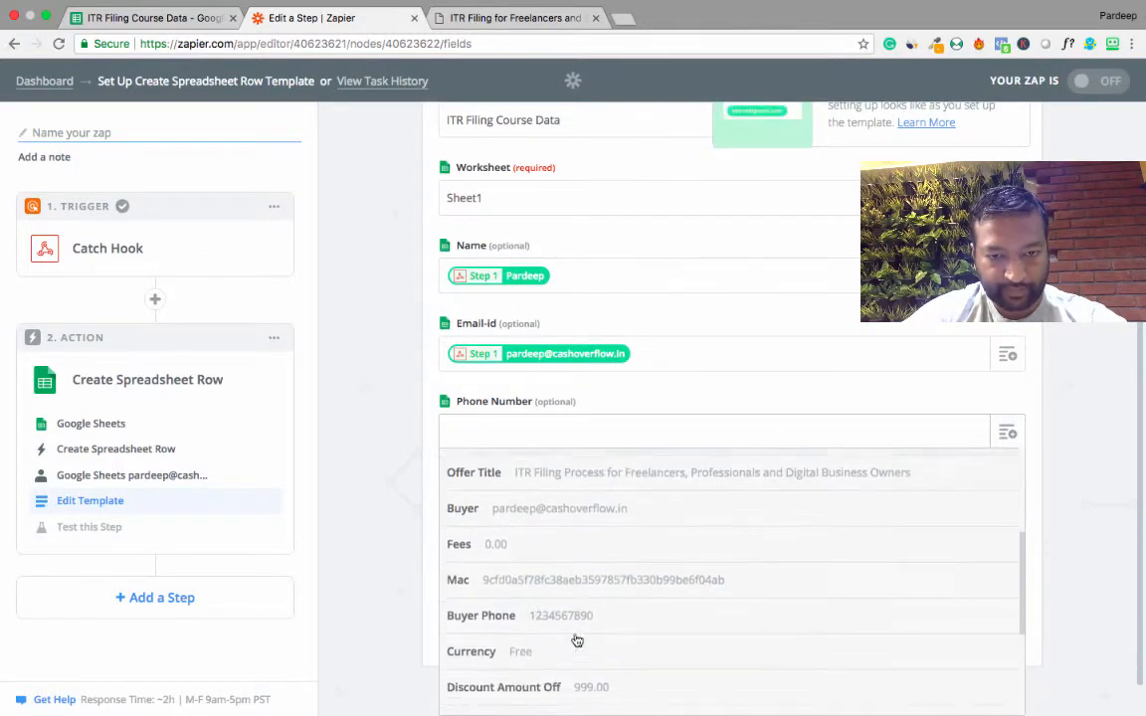
scroll(577, 636, down, 1)
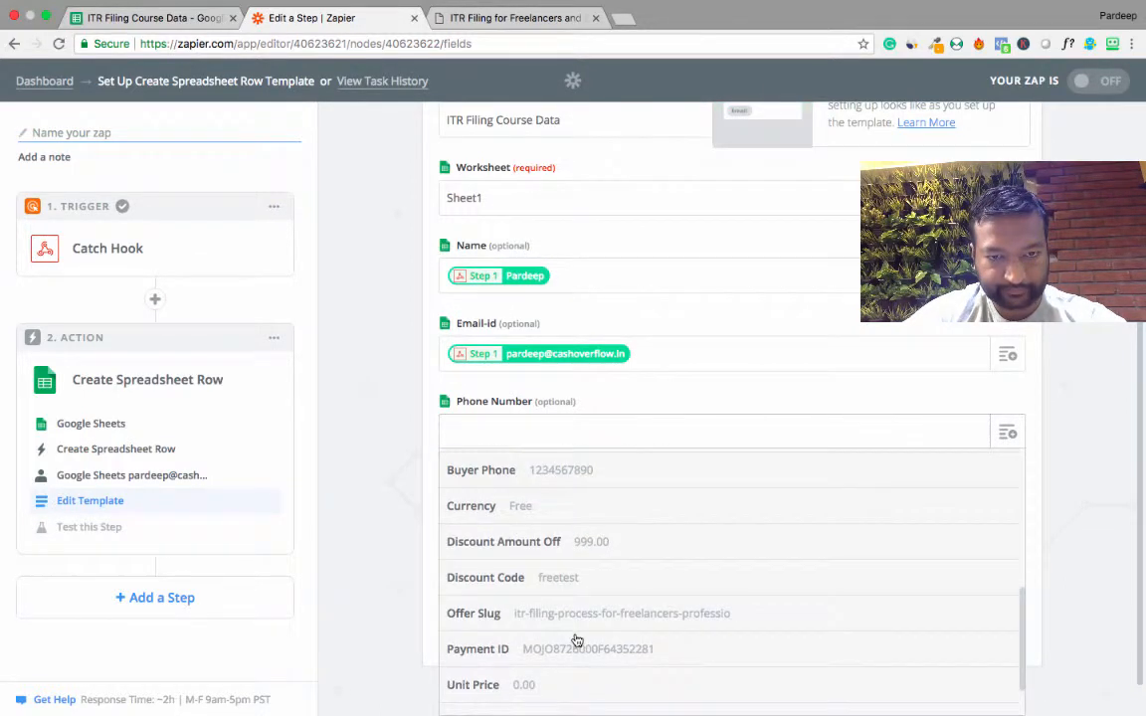
click(515, 477)
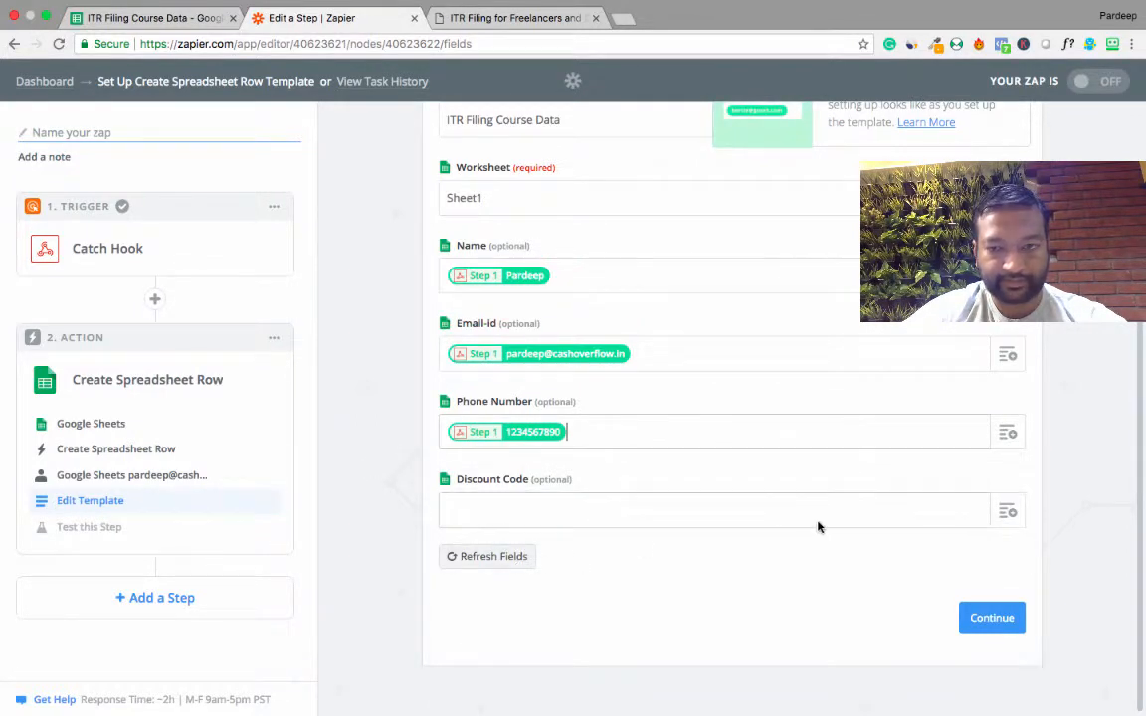
click(1007, 512)
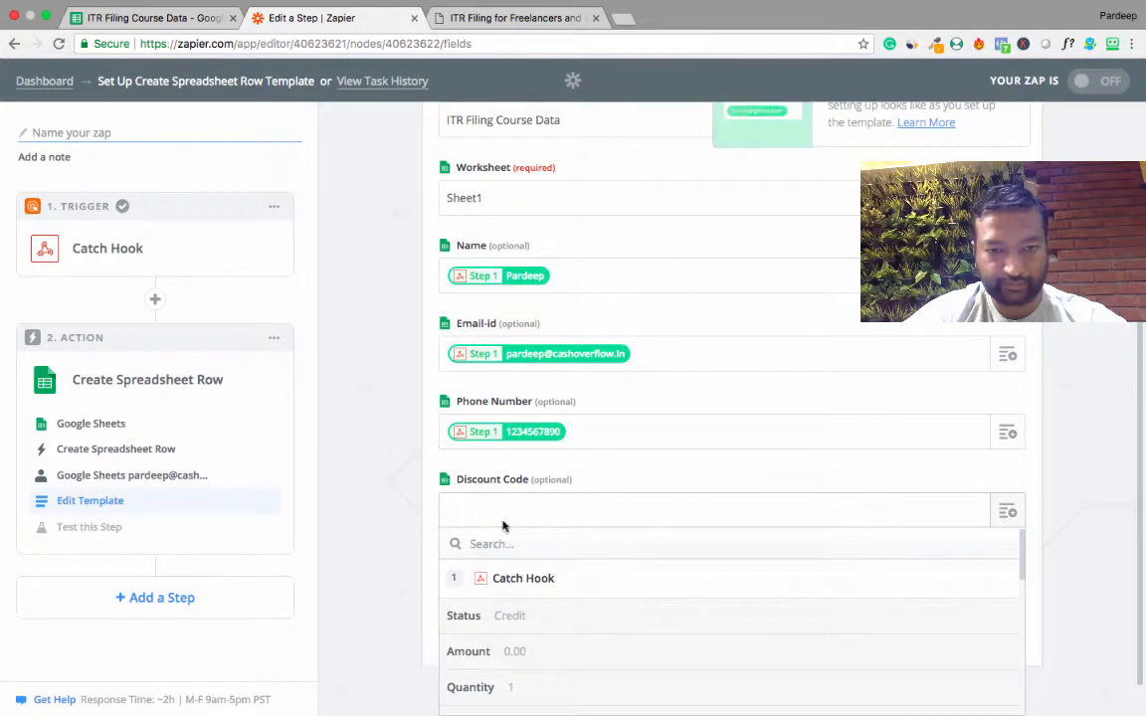
scroll(591, 603, down, 3)
scroll(593, 603, down, 4)
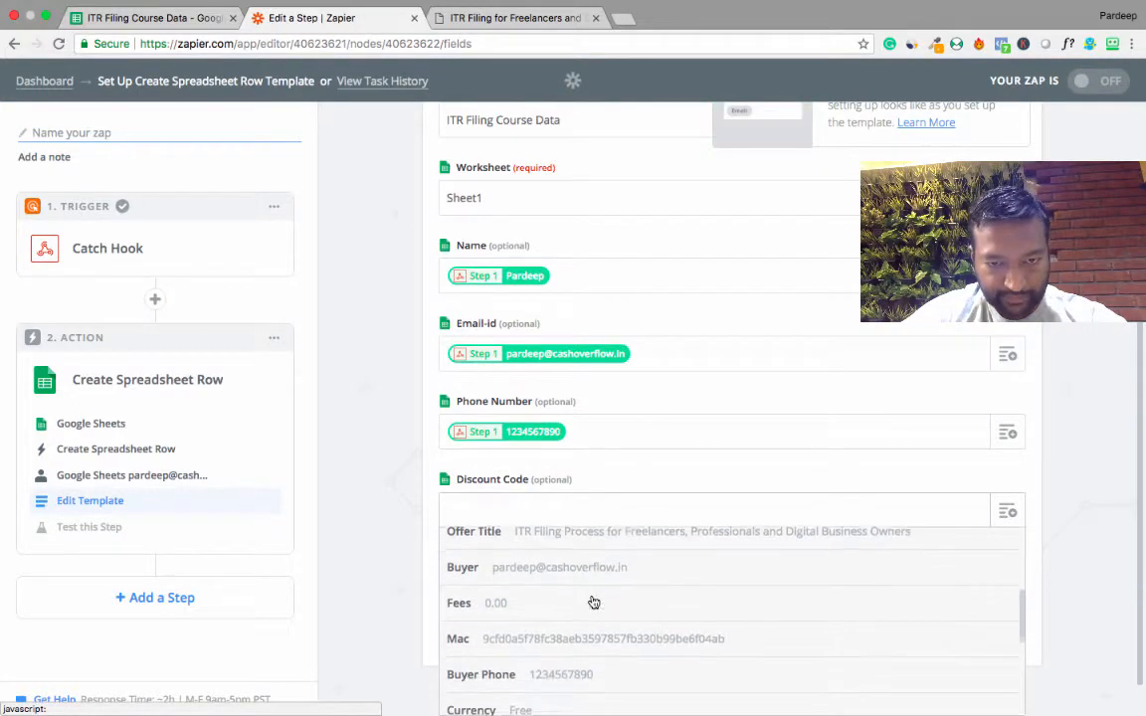
scroll(592, 603, down, 2)
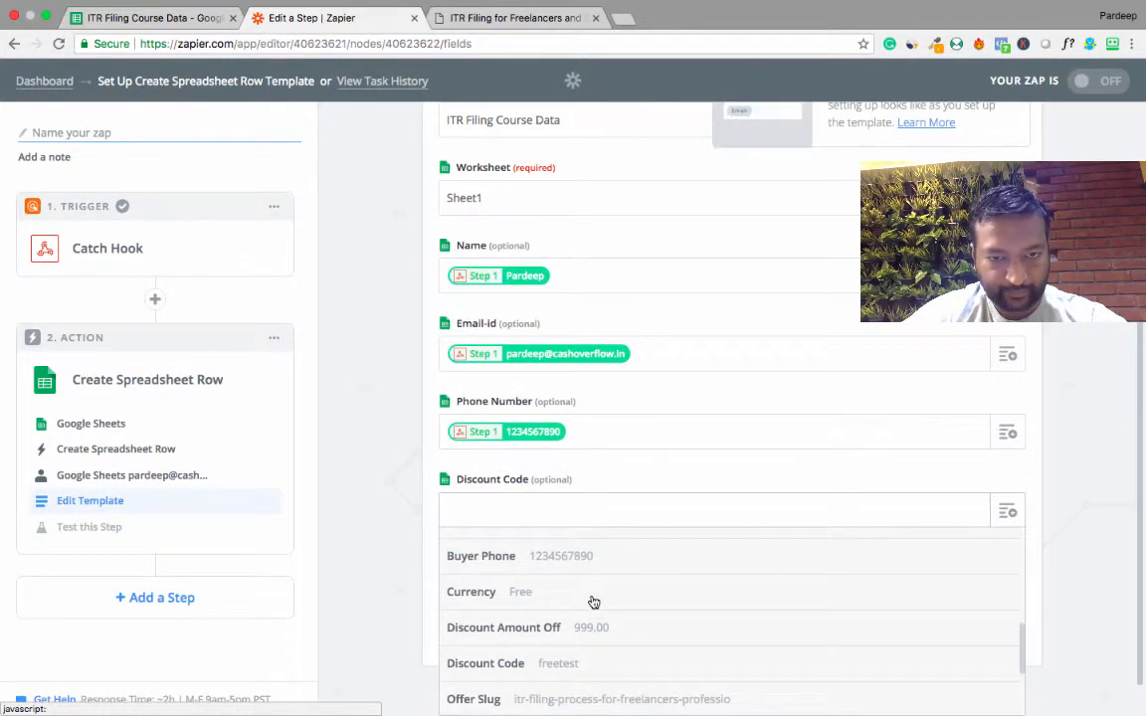
click(568, 632)
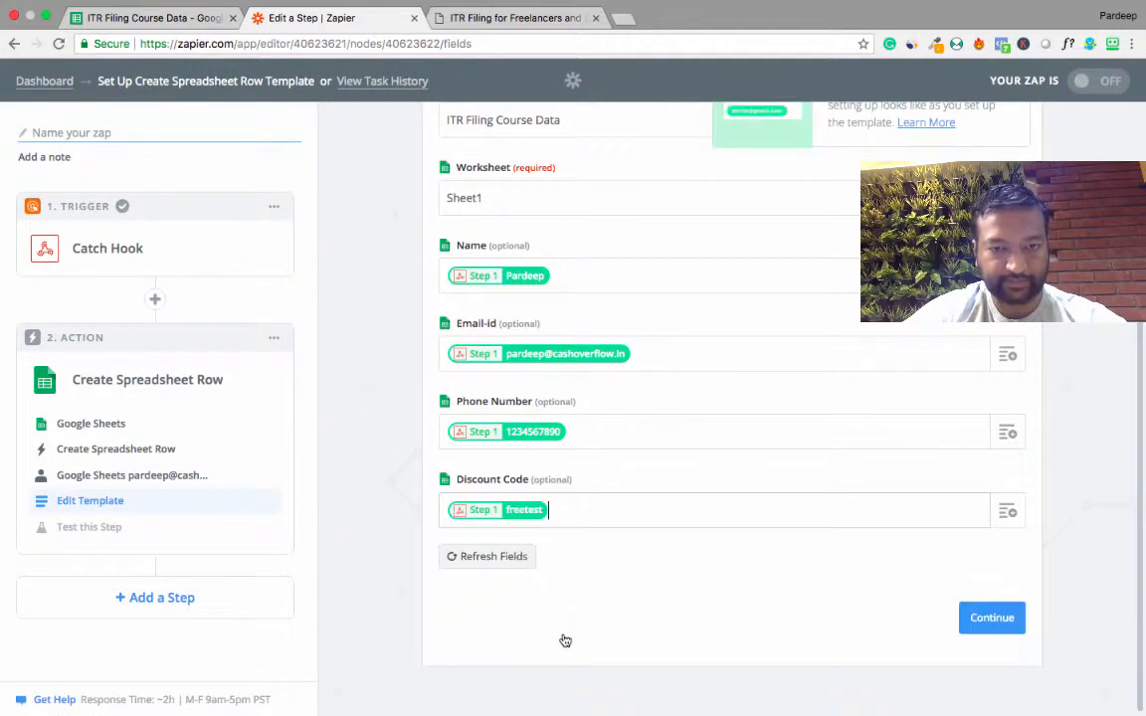
Send a test row to Google Sheets, finish the action setup, and check the new row in the ITR Filing Course Data spreadsheet.
click(980, 626)
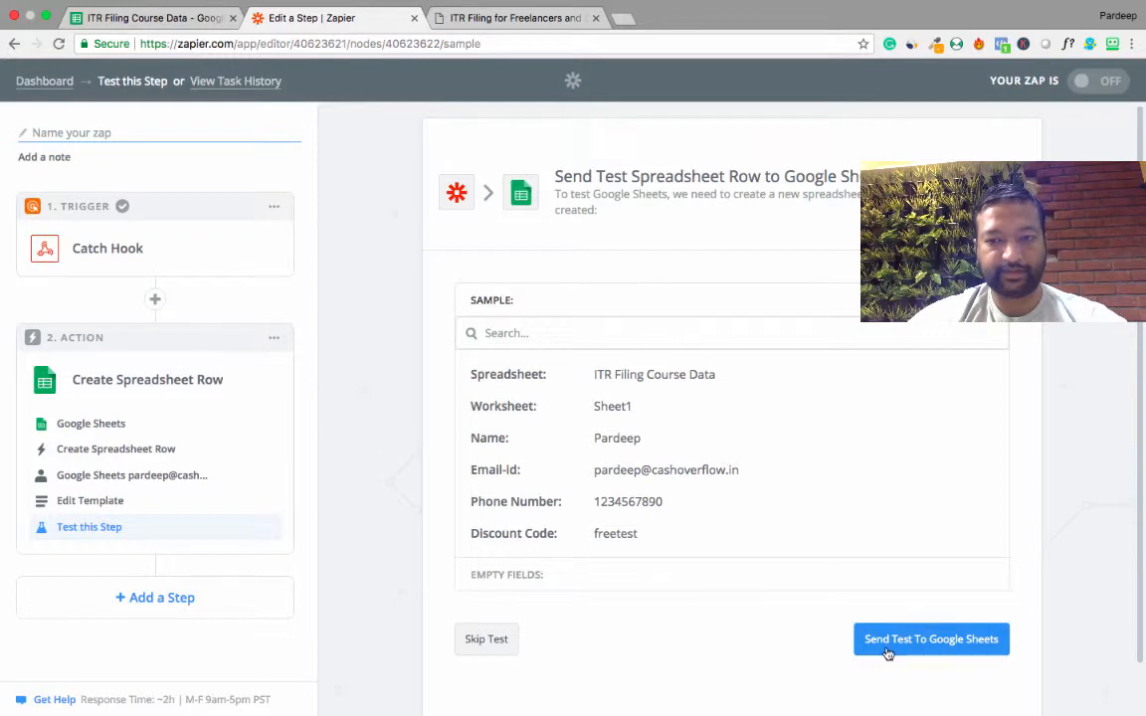
click(906, 651)
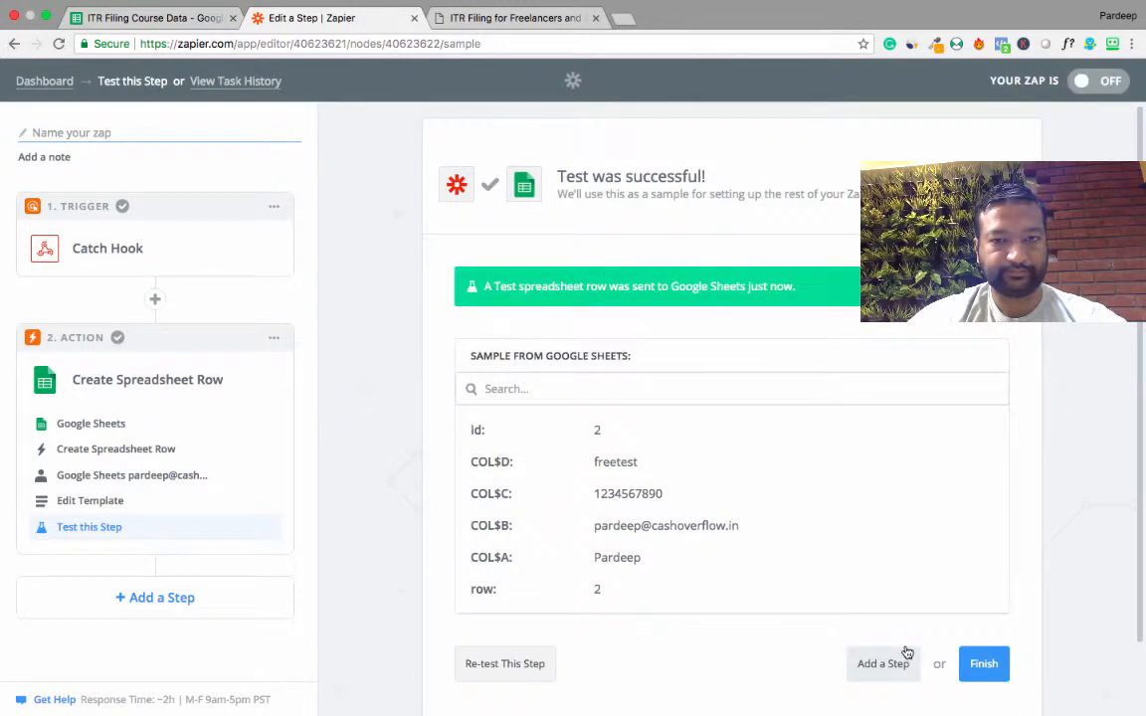
click(980, 665)
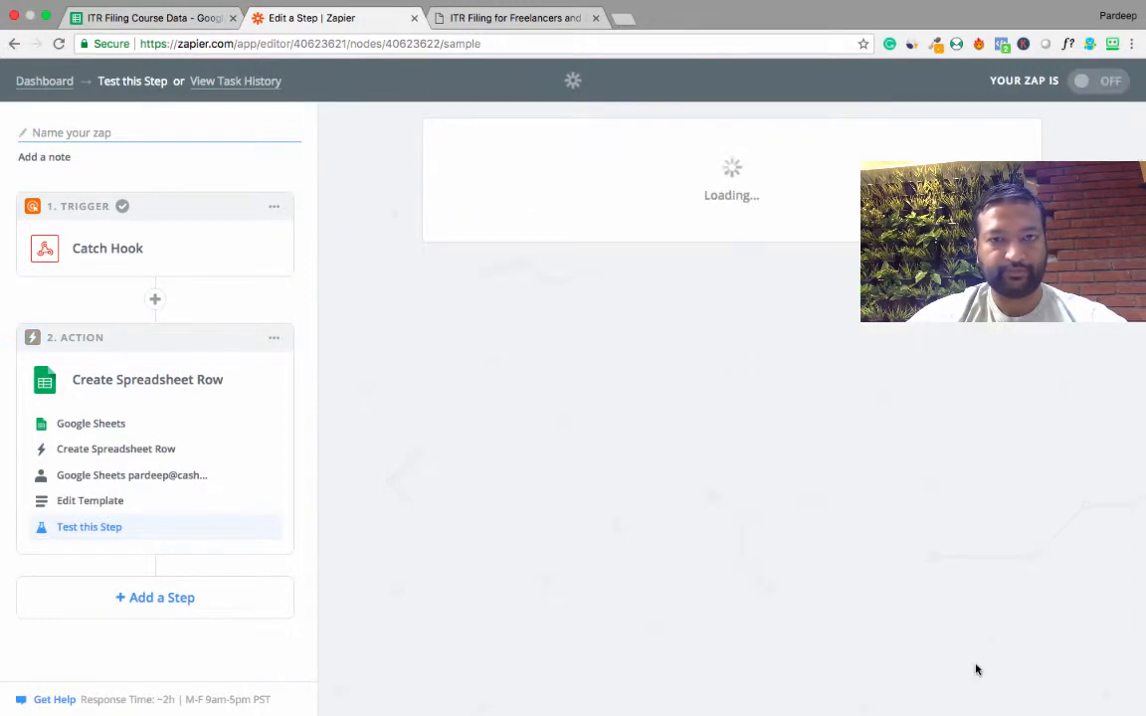
click(154, 18)
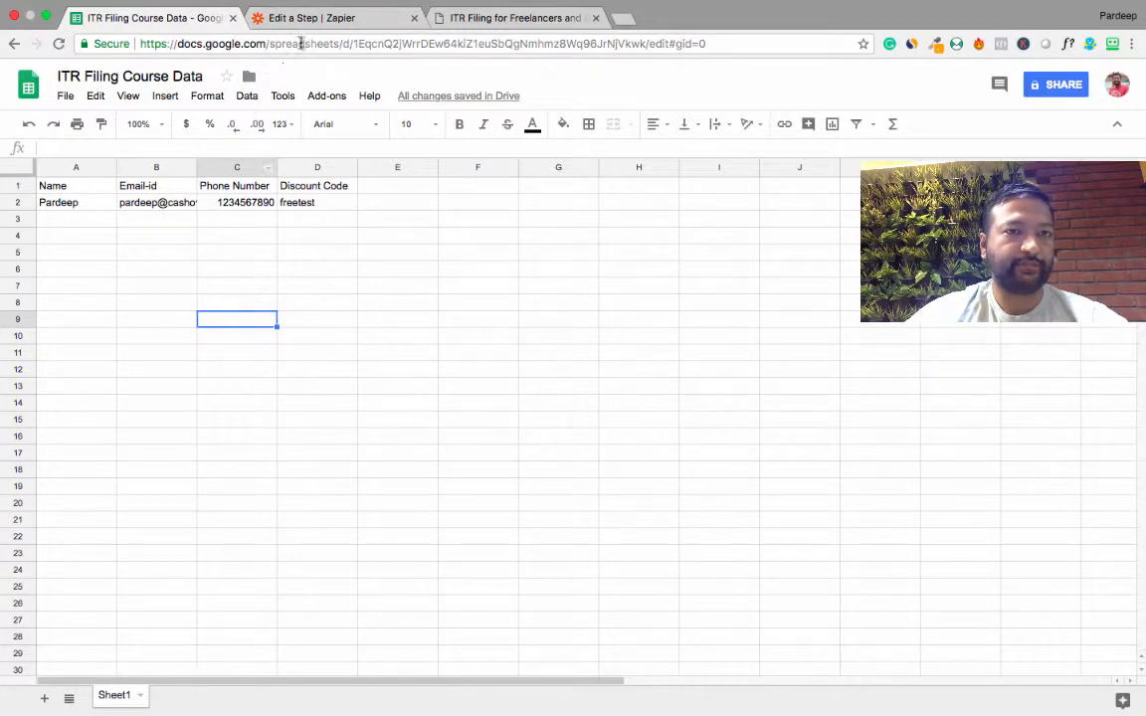
Switch back to Zapier and turn the Zap on without naming it.
click(323, 18)
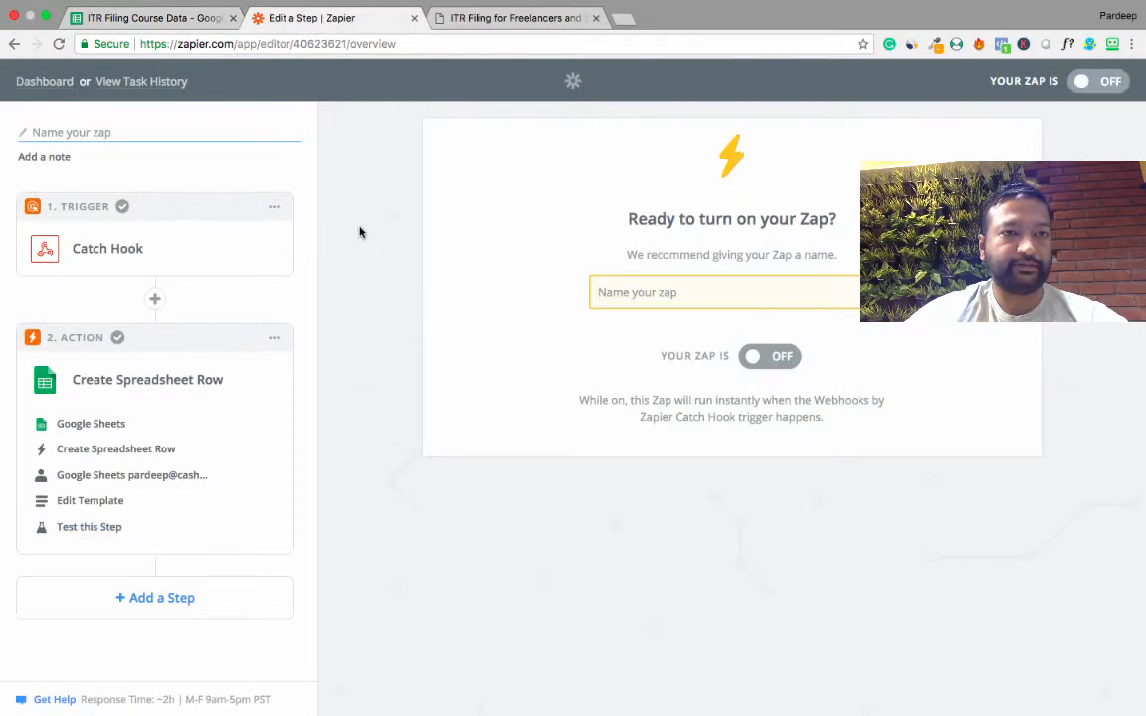
click(760, 363)
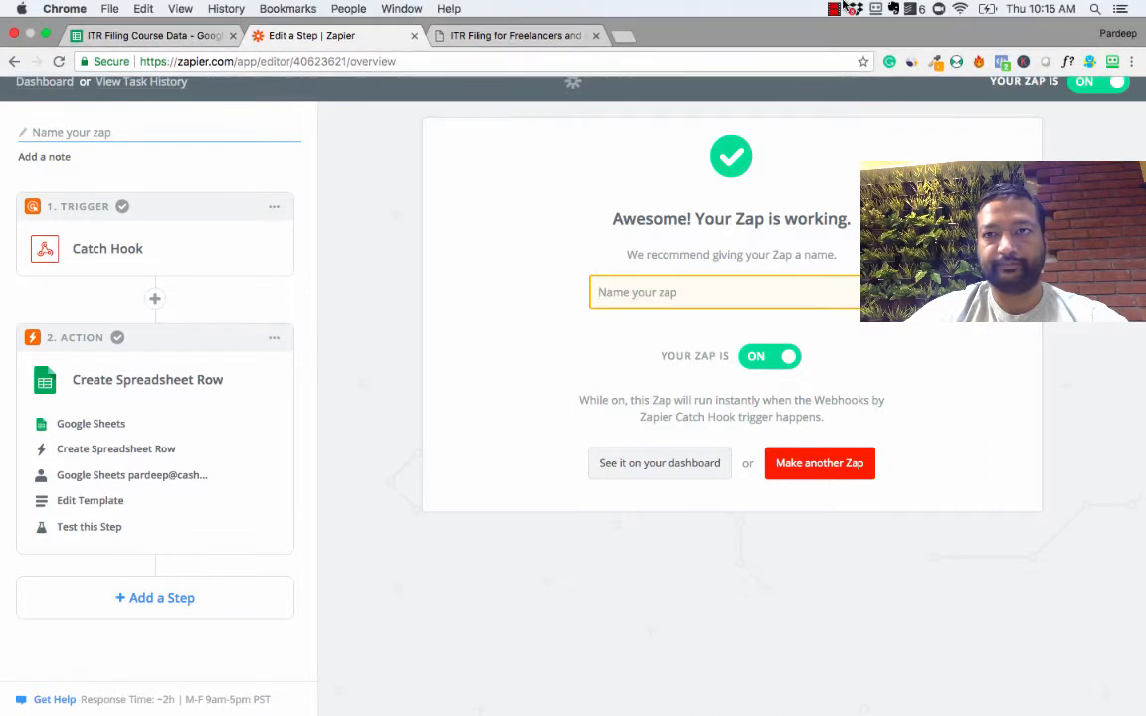
click(834, 9)
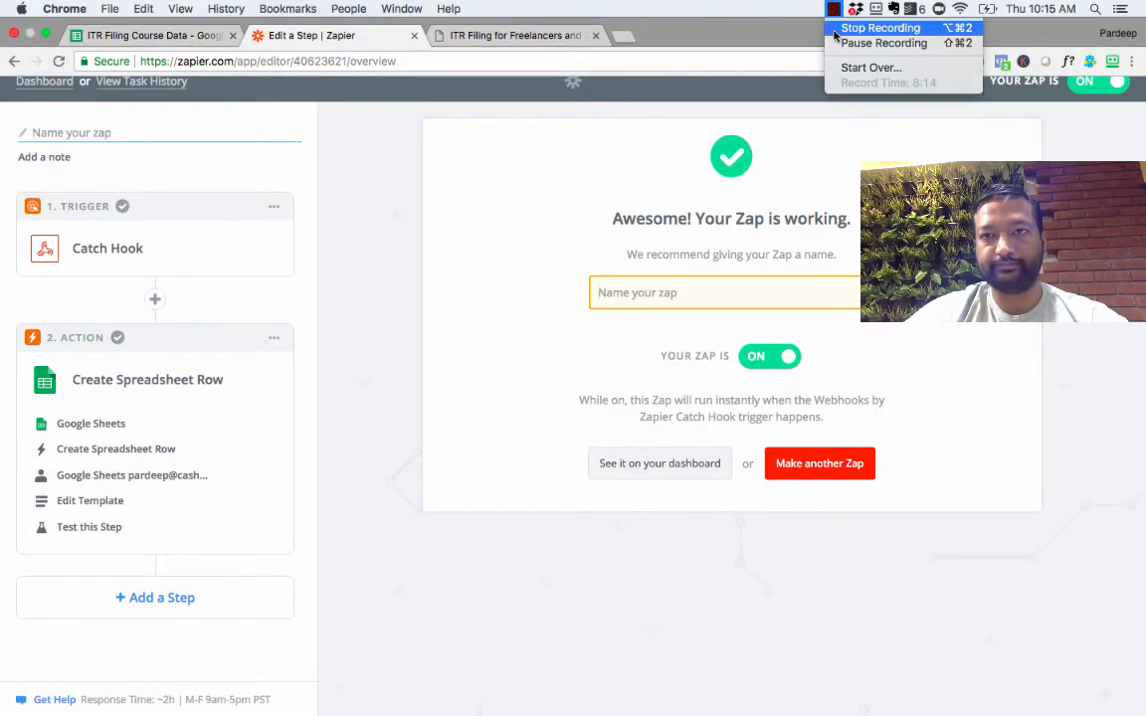